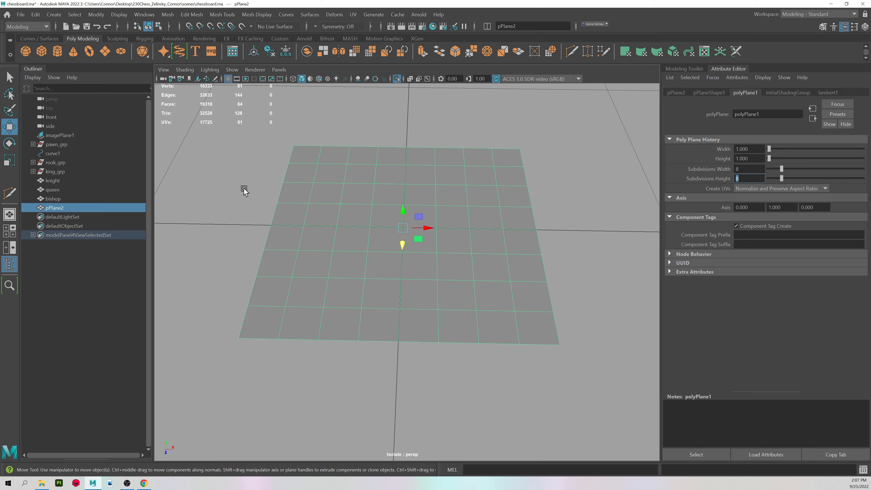
Select all outer border edges of the 8 by 8 plane and extrude them
right_click_drag(272, 266, 268, 223)
left_click(272, 218)
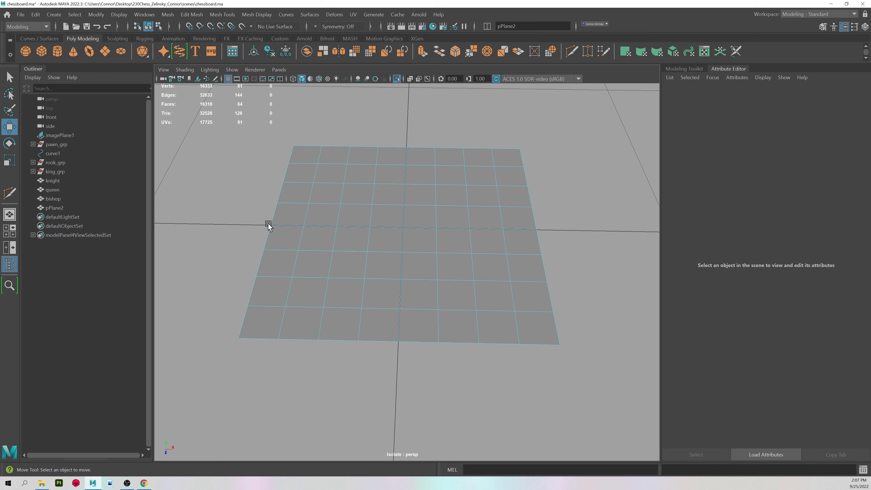
double_click(273, 220)
left_click_drag(408, 242, 335, 237, "alt")
right_click_drag(336, 237, 446, 263, "alt")
left_click_drag(446, 265, 402, 217, "alt")
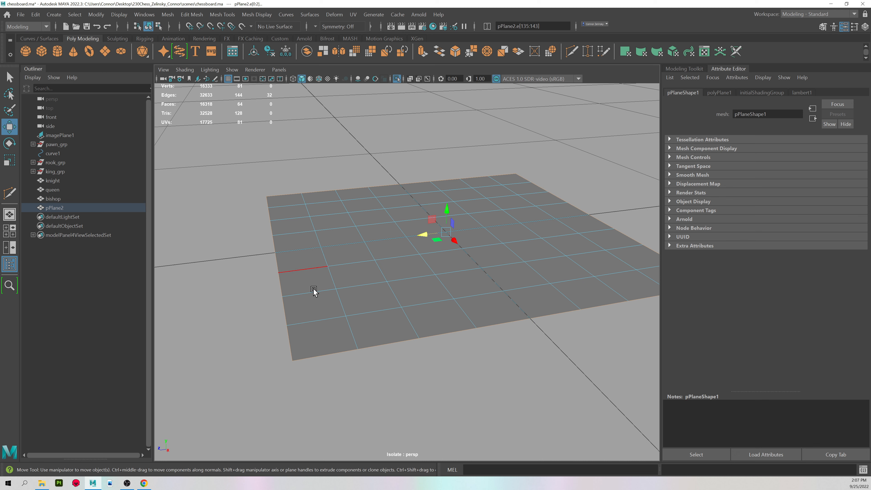
right_click_drag(337, 160, 332, 169, "shift")
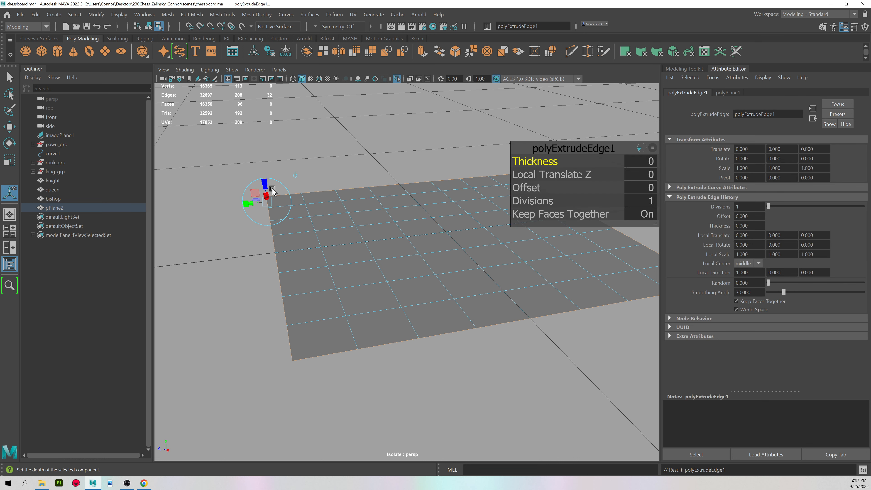
Enlarge the transform manipulator and raise the extruded border edges about 0.015 above the plane
key("equal")
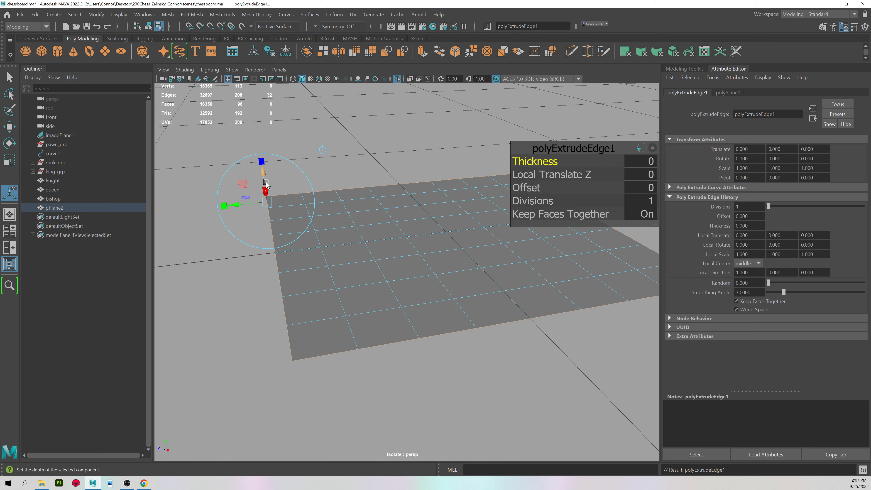
key("equal")
key("equal")
key("minus")
key("minus")
key("minus")
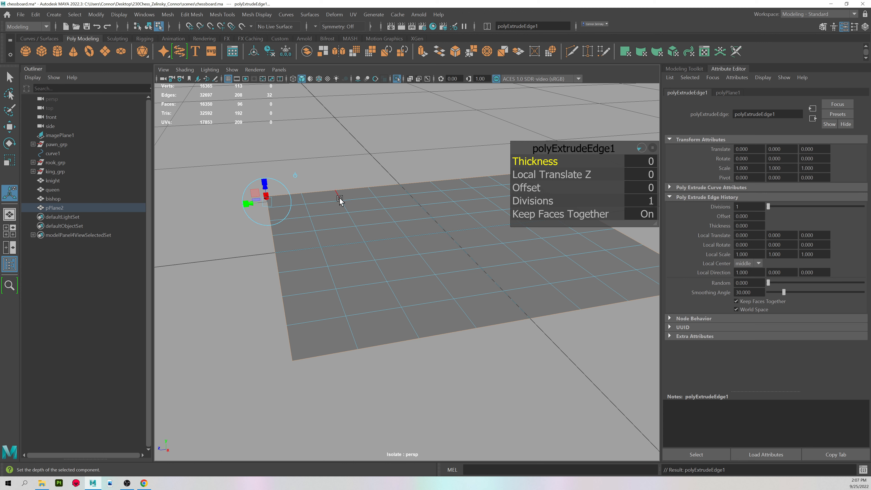
key("equal")
key("equal")
key("minus")
key("minus")
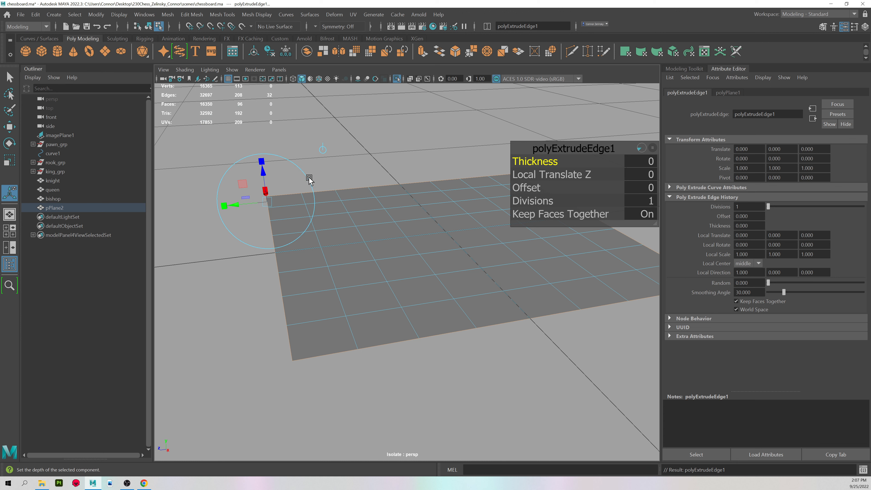
left_click_drag(261, 175, 262, 169)
Extrude the raised border edges again, outward with a thickness of about -0.097, to form a frame around the board
right_click(297, 130, "shift")
left_click(294, 156)
left_click_drag(296, 197, 292, 195)
key("ctrl+z")
left_click_drag(531, 164, 500, 165)
key("ctrl+z")
key("ctrl+z")
key("ctrl+z")
left_click_drag(270, 218, 254, 164, "alt")
key("q")
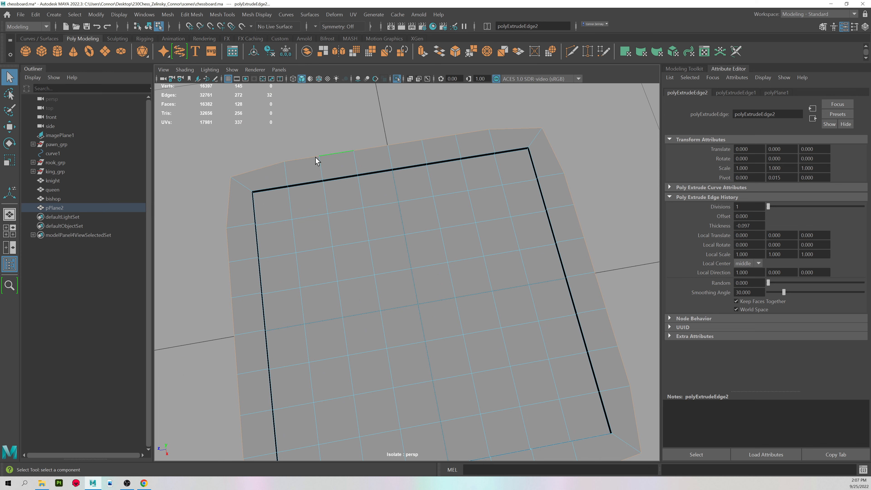
Select the outer edges along one side of the frame and scale them flat into a straight line
left_click(277, 168)
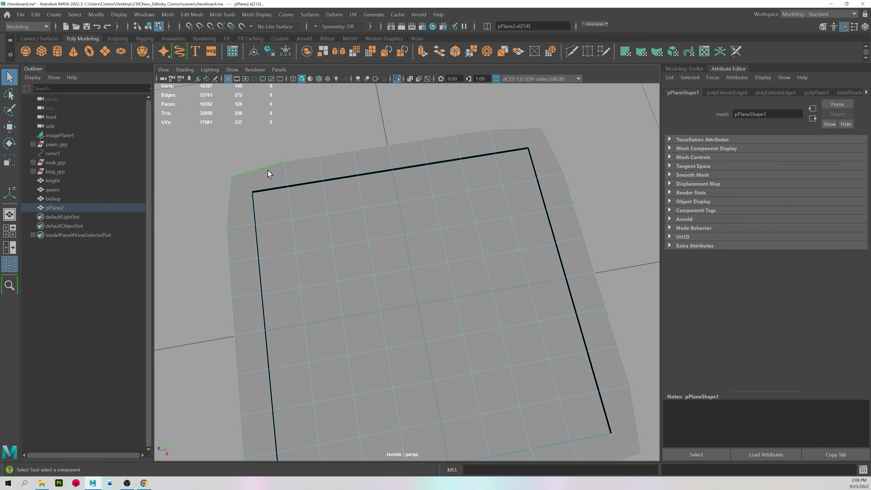
key("r")
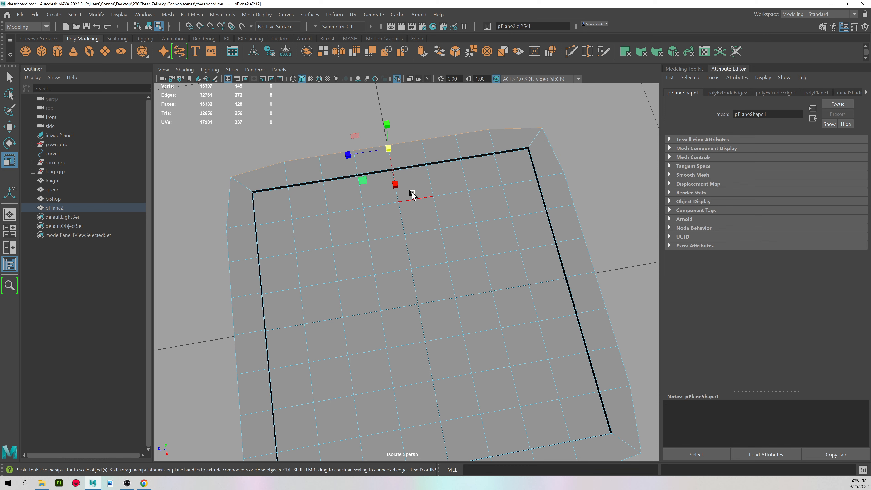
left_click_drag(408, 189, 371, 194, "alt")
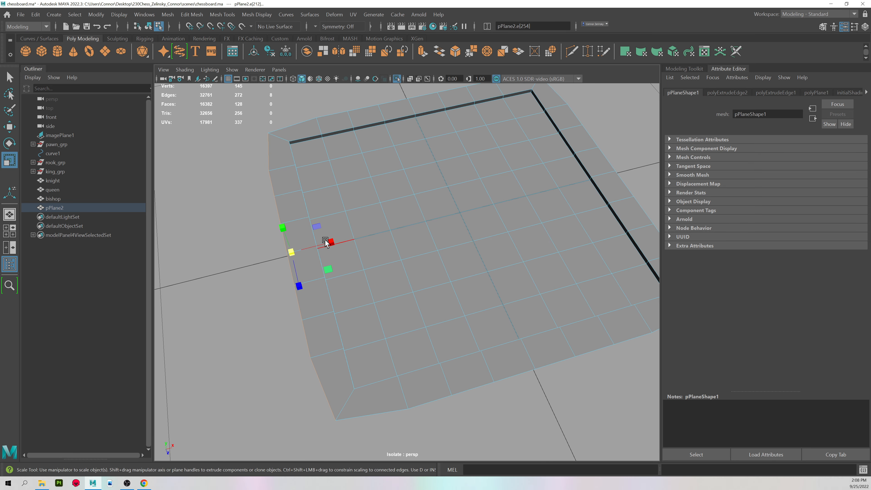
left_click_drag(325, 242, 35, 300)
Straighten the adjacent side of the frame by scaling its outer edges flat along the perpendicular axis
middle_click_drag(375, 206, 315, 243, "alt")
right_click_drag(314, 242, 282, 247, "alt")
double_click(248, 173)
left_click(257, 171)
double_click(453, 124, "shift")
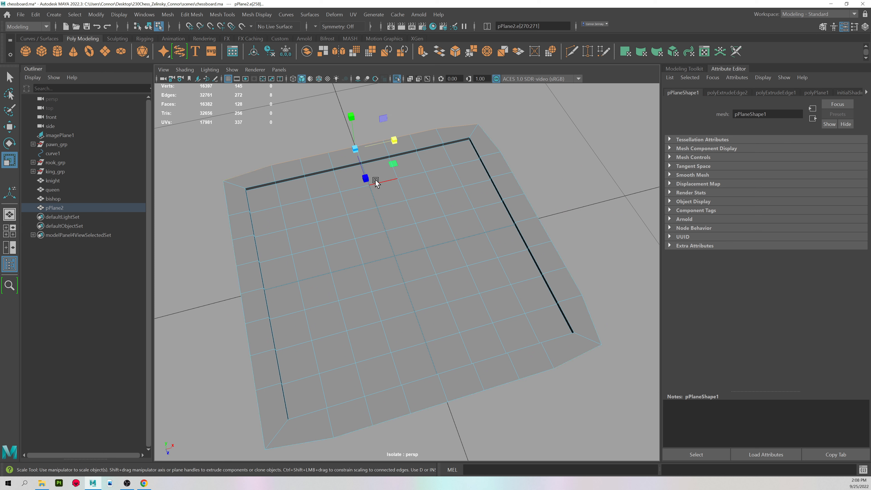
left_click_drag(363, 180, 358, 164)
Scale the outer edges of the frame's two remaining sides flat so both run straight
left_click(484, 136)
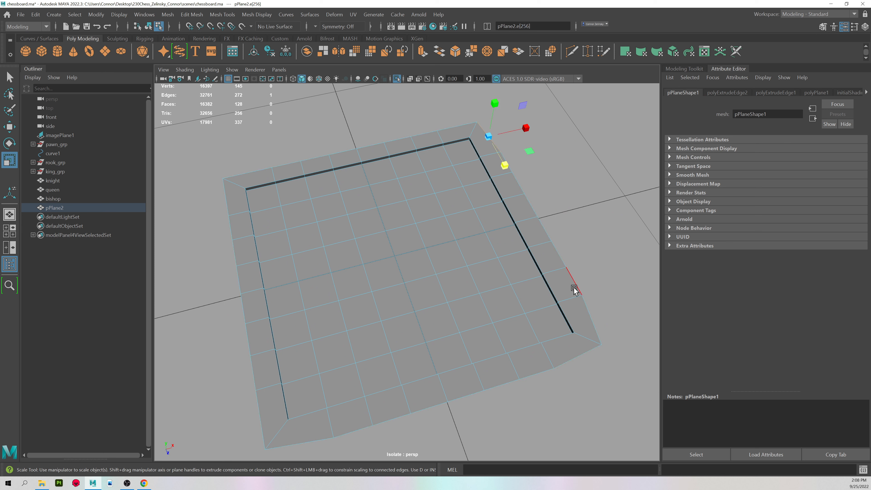
double_click(588, 315, "shift")
left_click_drag(571, 211, 417, 266)
middle_click_drag(363, 349, 356, 289, "alt")
left_click(302, 365)
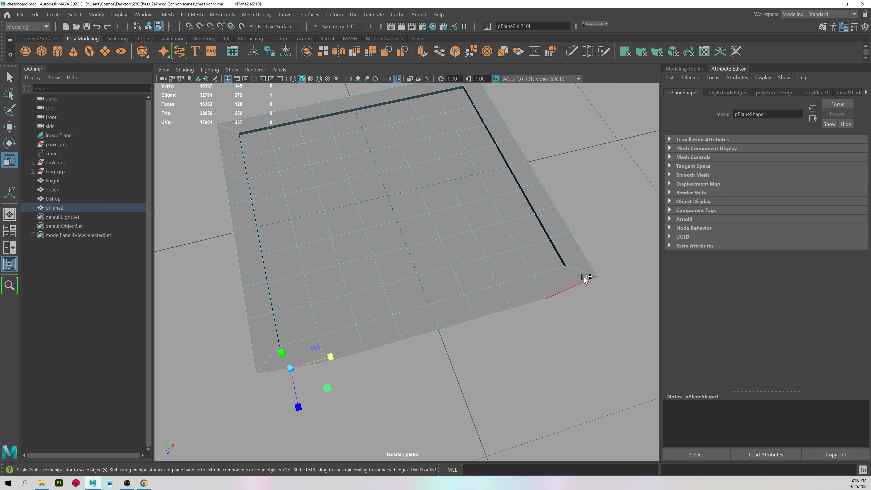
left_click(577, 290, "shift")
left_click_drag(452, 362, 263, 274)
Extrude the frame's outer border edges downward with a local Z translation of about -0.049 to give the board thickness
double_click(234, 239)
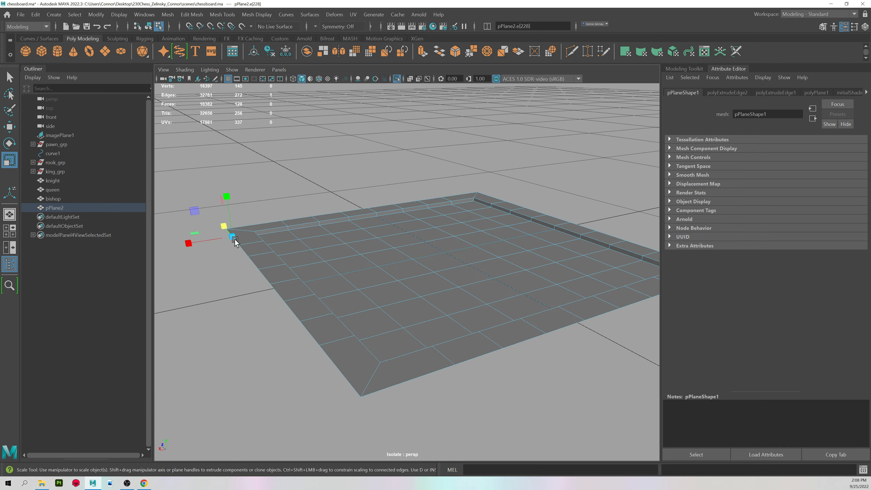
key("w")
left_click_drag(344, 274, 271, 171, "alt")
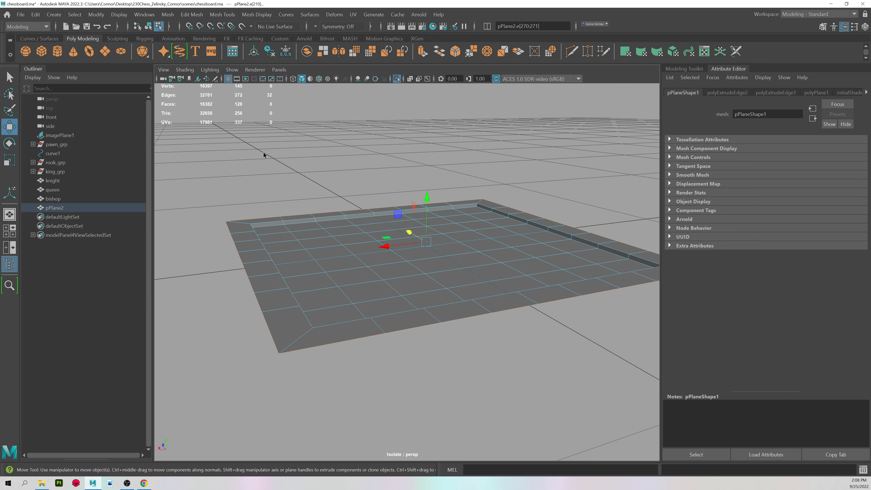
right_click_drag(269, 161, 314, 177, "shift")
left_click_drag(466, 174, 462, 185)
left_click_drag(381, 206, 362, 212, "alt")
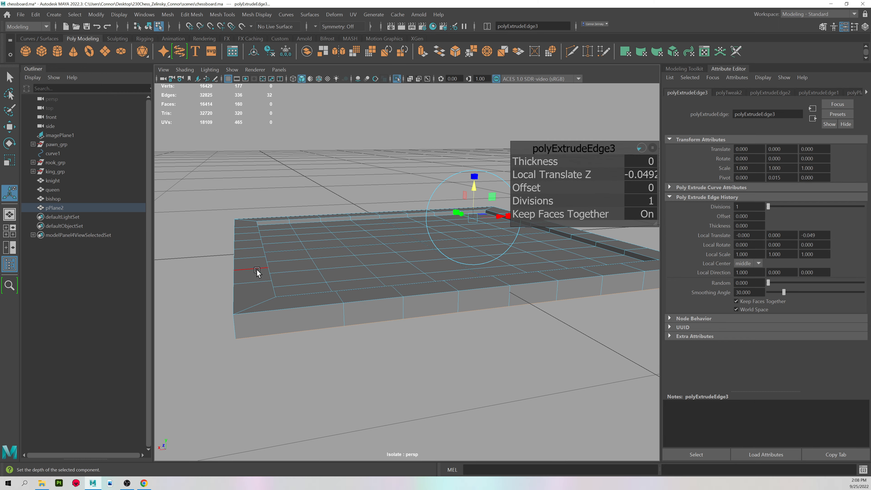
mouse_move(255, 272)
left_mouse_down("alt")
mouse_move(272, 272)
mouse_move(216, 272)
mouse_move(255, 262)
left_mouse_up("alt")
key("q")
key("F8")
Bevel the frame's outer top edges with a fraction of about 0.134 and 2 segments
left_click_drag(308, 195, 268, 246, "alt")
left_click(208, 219)
right_click_drag(228, 209, 284, 244)
double_click(191, 196)
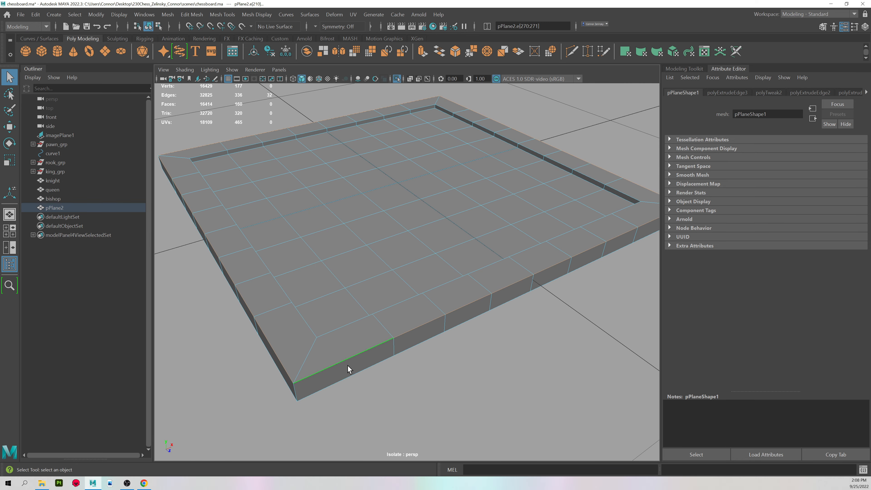
right_click_drag(281, 169, 331, 170, "shift")
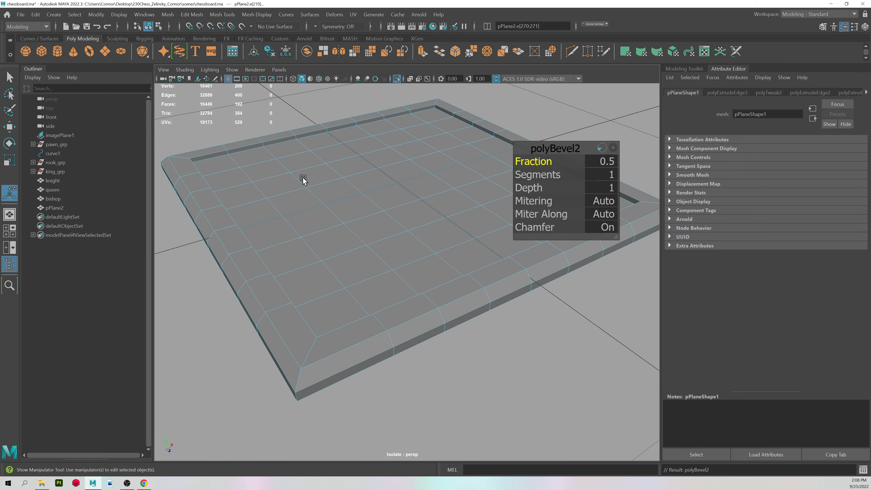
middle_click_drag(336, 216, 348, 300)
left_click(537, 174)
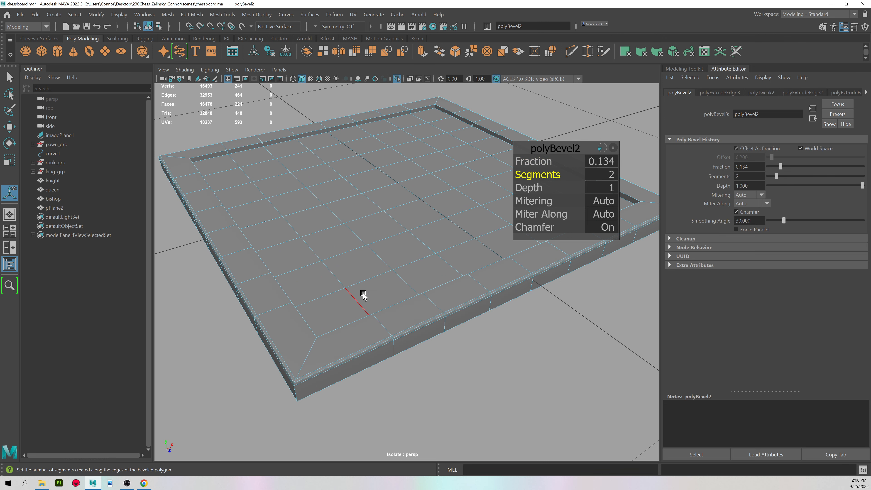
Bevel the frame's inner top edge loop with a fraction of about 0.353 and 2 segments
left_click_drag(348, 284, 263, 225, "alt")
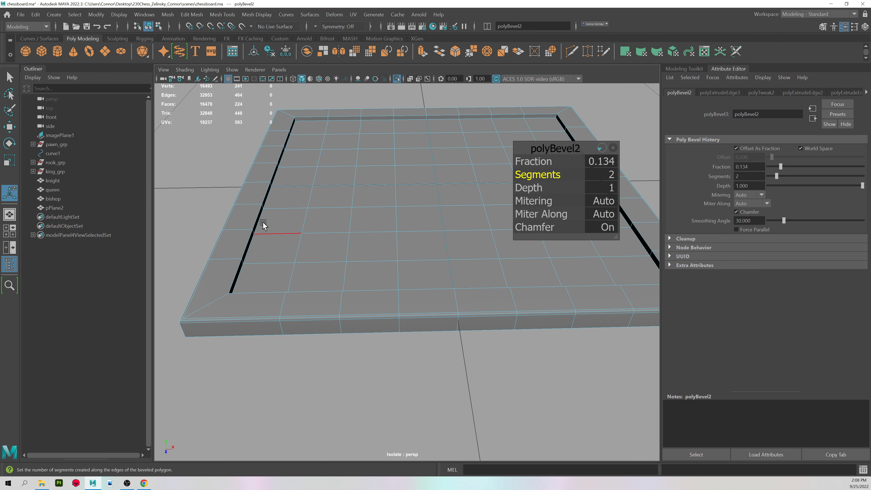
double_click(255, 213)
right_click_drag(353, 191, 395, 193, "shift")
middle_click_drag(399, 219, 356, 220)
left_click(534, 177)
middle_click_drag(320, 185, 476, 189)
Bevel the edges where the playing surface meets the frame on all four sides, with fraction about 0.347 and 2 segments
left_click_drag(365, 202, 315, 221, "alt")
scroll(334, 194, "up", 5)
middle_click_drag(335, 195, 395, 243, "alt")
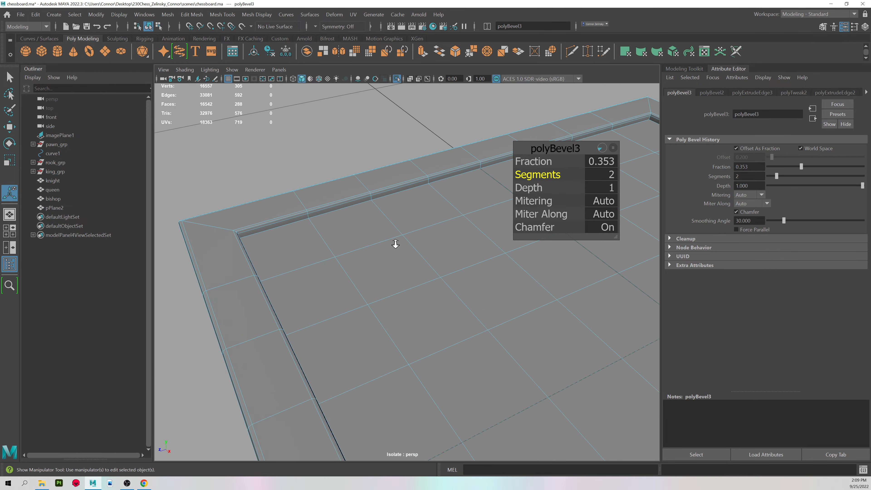
scroll(378, 216, "up", 6)
scroll(356, 206, "down", 5)
key("q")
left_click(367, 163)
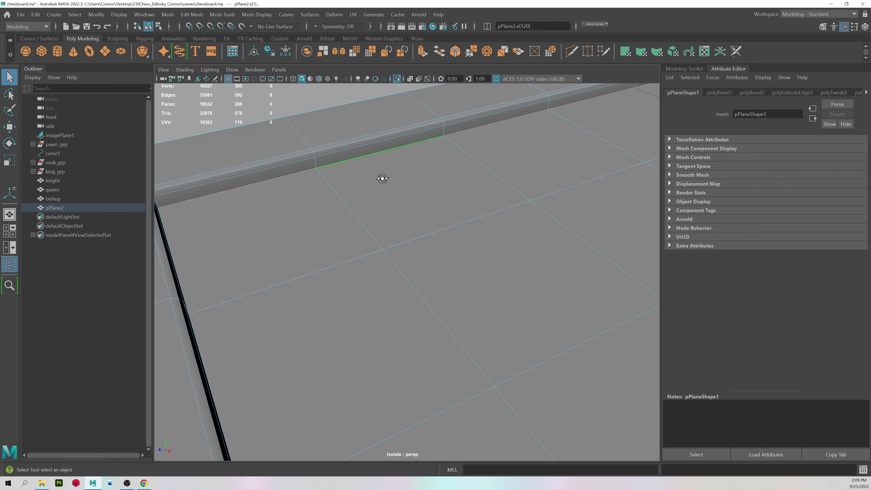
left_click_drag(381, 178, 353, 177, "alt")
left_click_drag(405, 183, 329, 183, "alt")
scroll(326, 182, "down", 3)
middle_click_drag(312, 166, 443, 255, "alt")
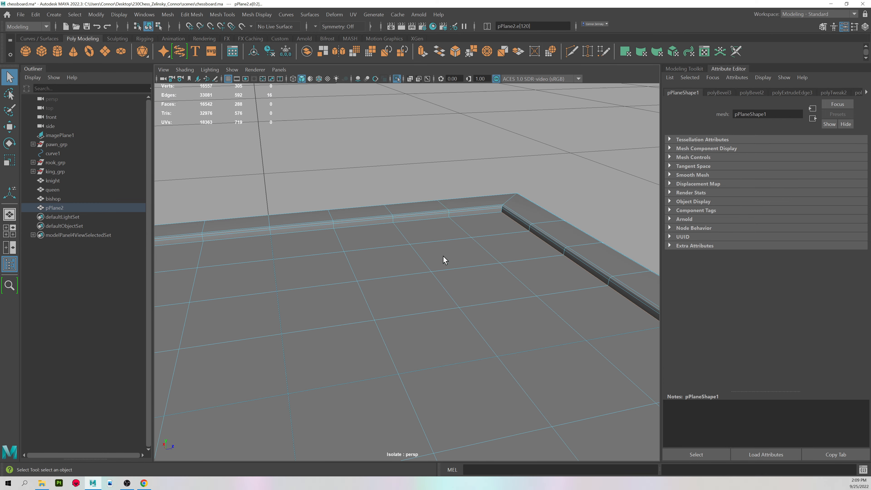
double_click(429, 219, "shift")
left_click_drag(453, 235, 443, 235, "alt")
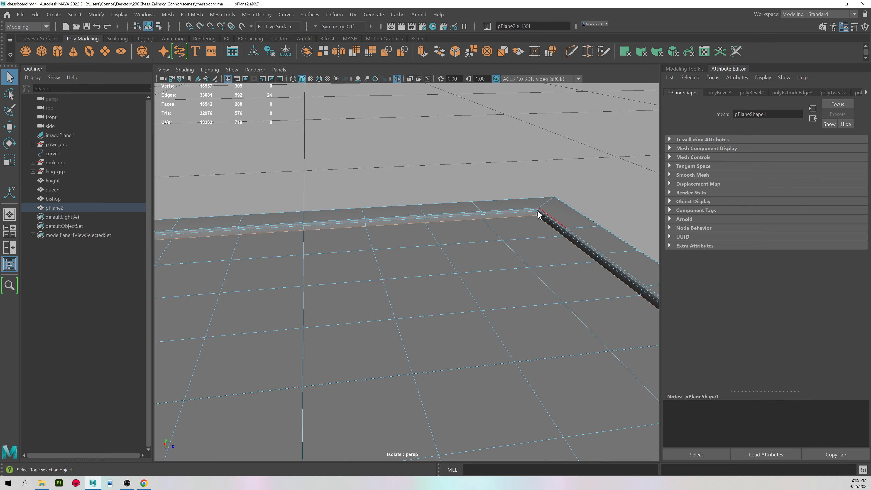
left_click_drag(410, 239, 379, 245, "alt")
double_click(380, 244, "shift")
right_click_drag(437, 262, 306, 261, "alt")
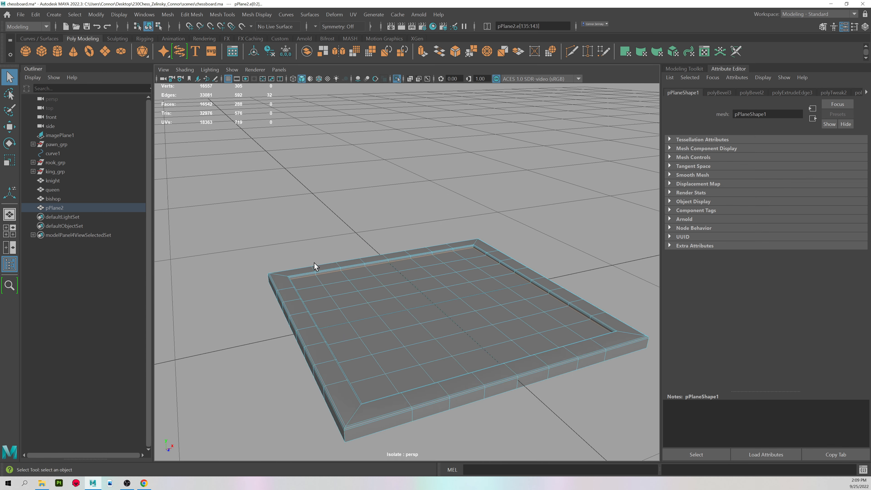
left_click_drag(307, 261, 283, 270, "alt")
middle_click_drag(283, 270, 278, 205, "alt")
right_click_drag(278, 206, 389, 211, "alt")
middle_click_drag(389, 223, 351, 216)
right_click_drag(352, 216, 531, 253, "alt")
middle_click_drag(388, 174, 490, 176)
left_click(537, 175)
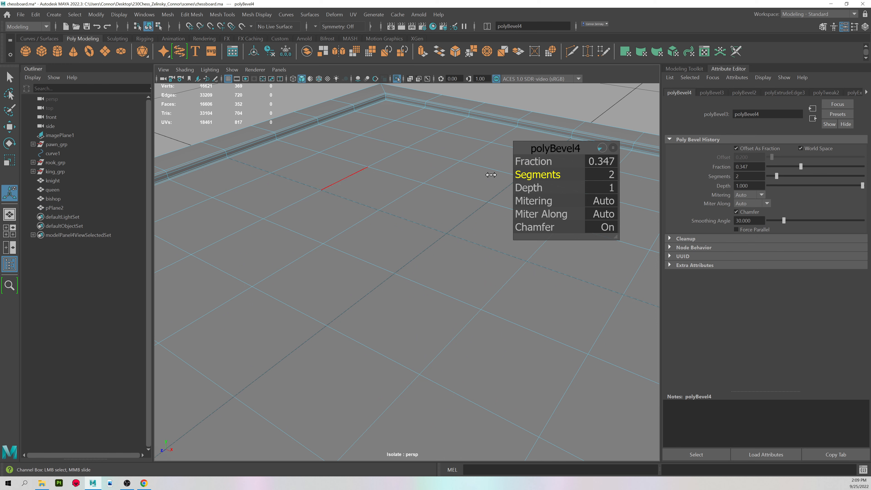
Return to object mode, move the whole board slightly upward, and deselect it
right_click_drag(423, 154, 408, 216)
left_click(535, 97)
left_click_drag(408, 215, 386, 218, "alt")
left_click(408, 204)
key("w")
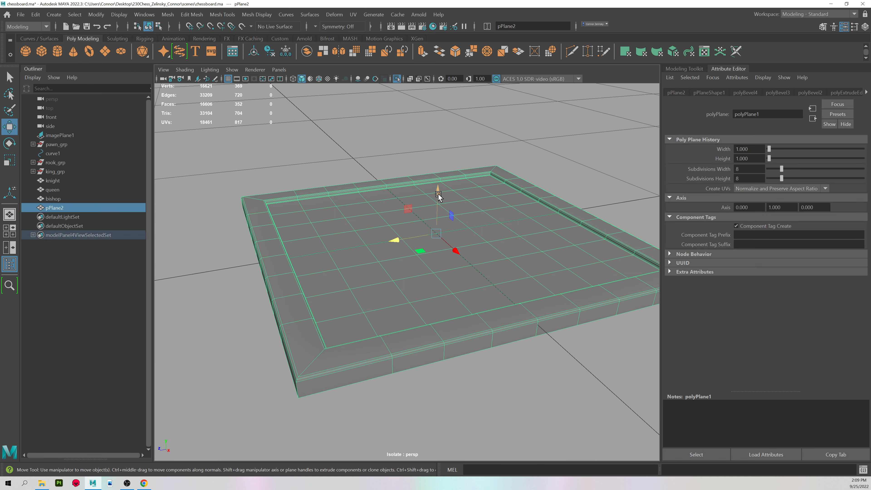
left_click_drag(438, 194, 438, 181)
left_click(330, 133)
Examine the board's frame shading and one outer corner up close, with and without the board selected
left_click_drag(364, 182, 304, 290, "alt")
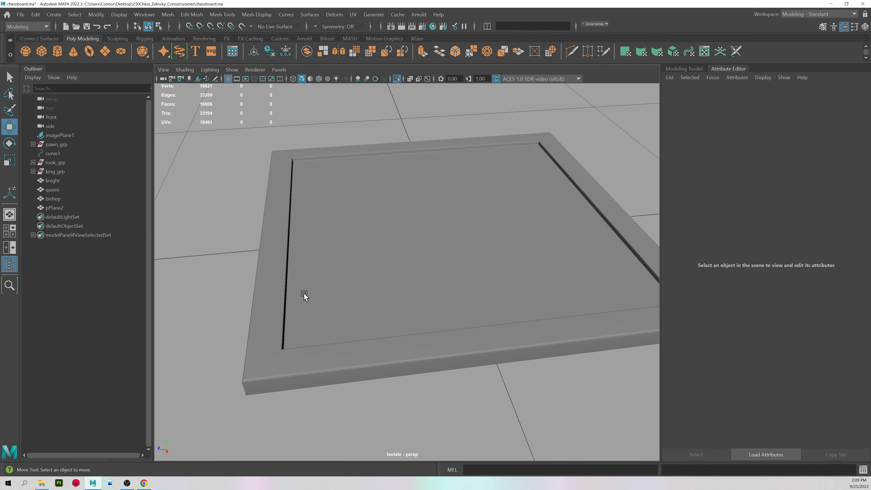
middle_click_drag(298, 296, 332, 213, "alt")
left_click_drag(332, 213, 381, 237, "alt")
right_click_drag(382, 237, 413, 291, "alt")
left_click(412, 260)
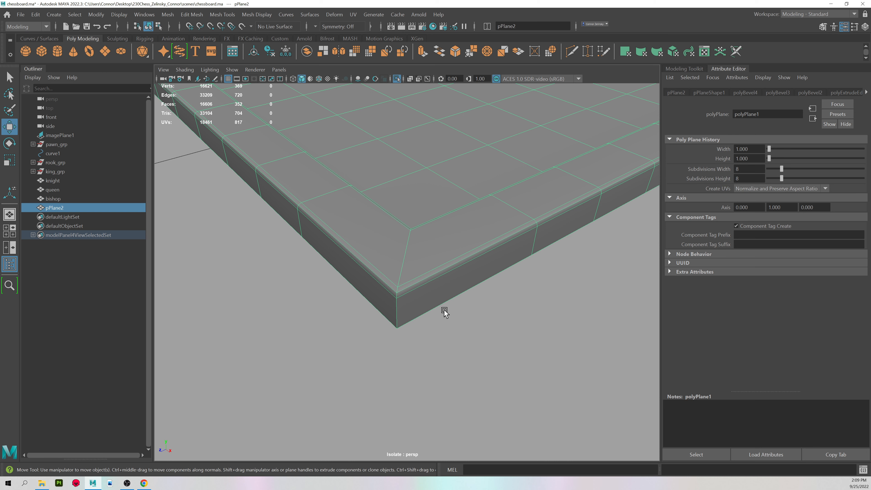
key("q")
left_click(414, 320)
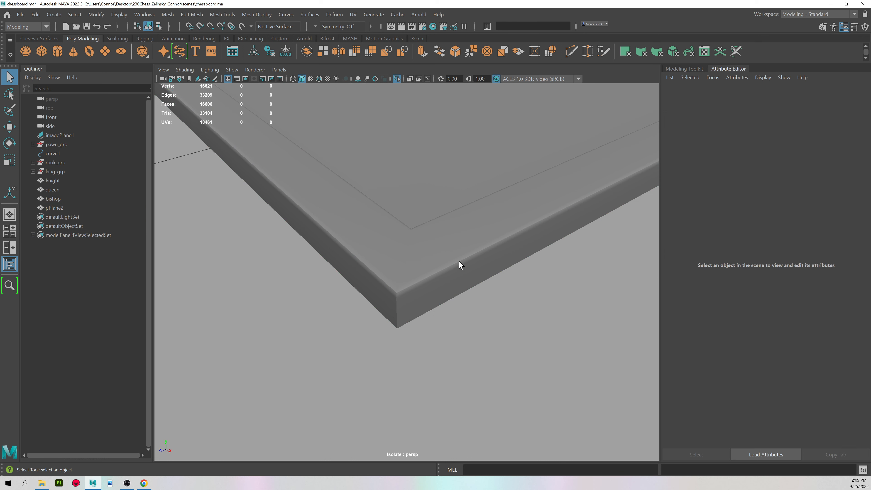
left_click(389, 308)
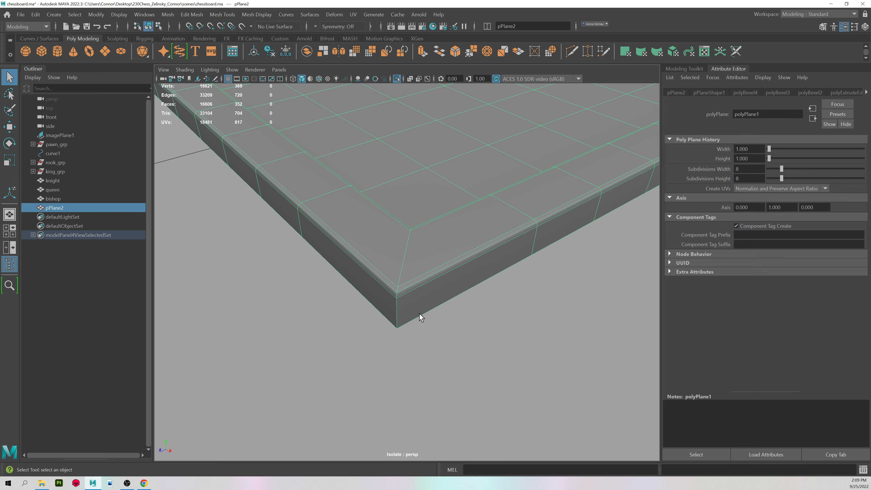
Select the diagonal edge loops running across the frame at all four corners of the board
right_click_drag(418, 295, 409, 254)
double_click(408, 254)
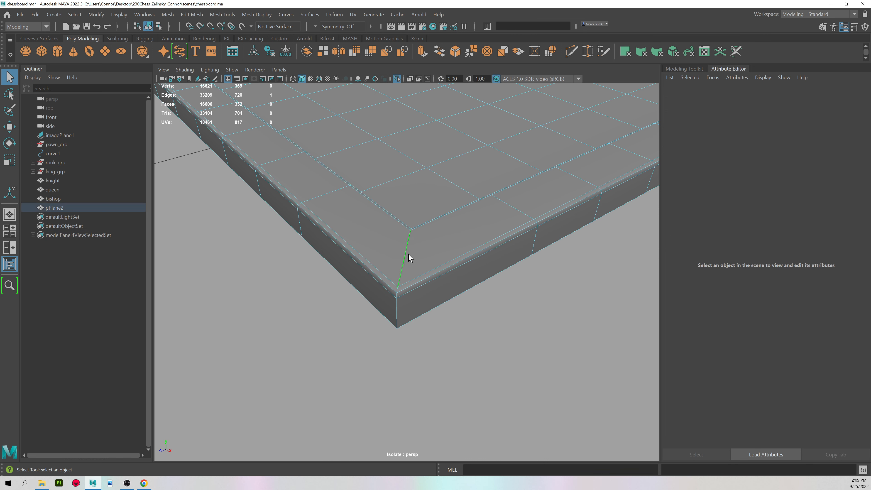
right_click_drag(463, 259, 293, 268, "alt")
left_click_drag(389, 256, 344, 303, "alt")
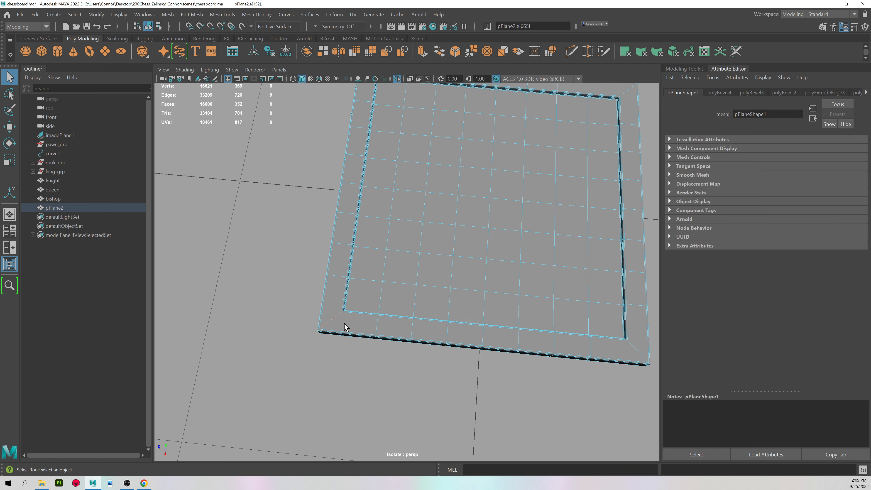
middle_click_drag(437, 281, 318, 264, "alt")
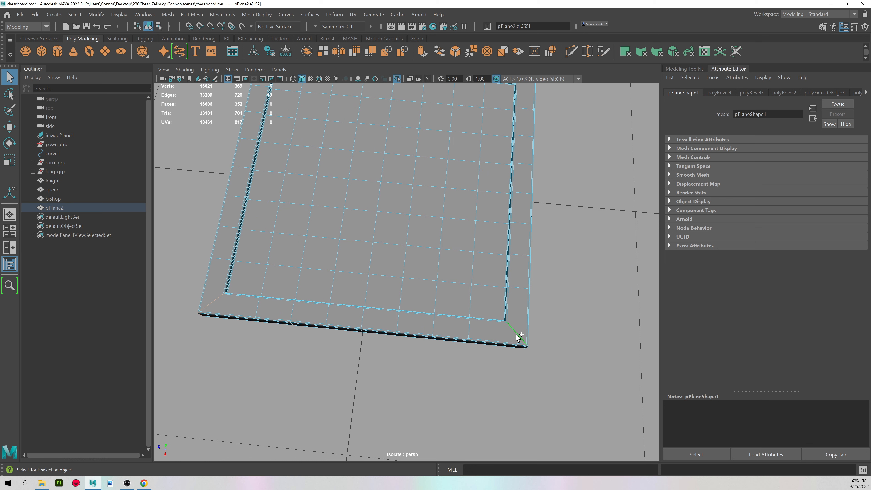
middle_click_drag(552, 141, 541, 274, "alt")
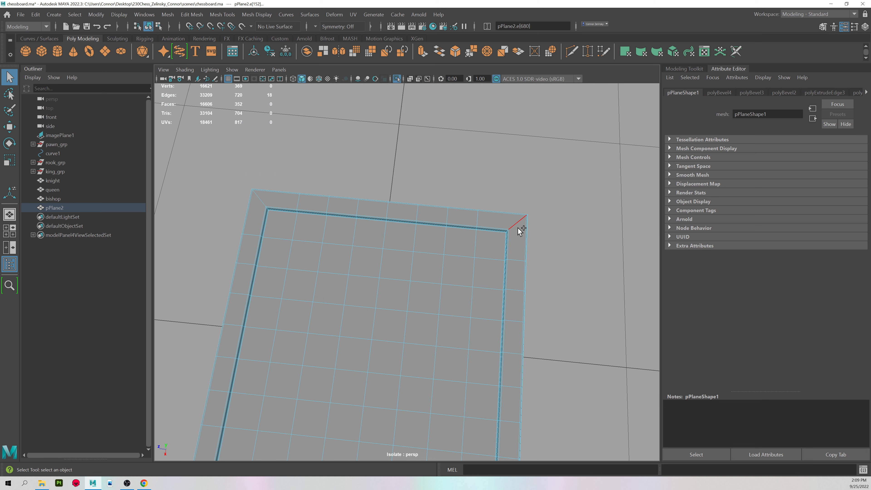
double_click(268, 198, "shift")
middle_click_drag(346, 291, 375, 232, "alt")
left_click_drag(410, 275, 356, 219, "alt")
Bevel the selected corner edge loops with a fraction of about 0.069 and 2 segments
right_click(351, 226, "shift")
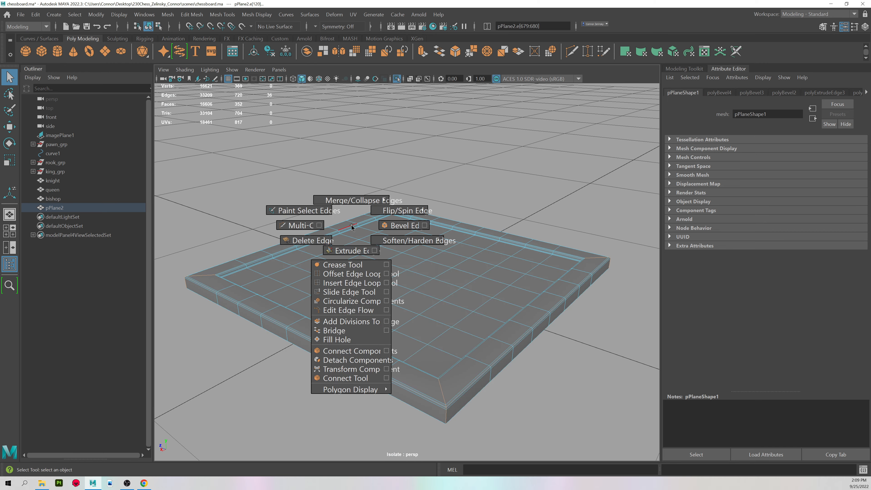
right_click_drag(352, 225, 386, 228, "shift")
left_click_drag(391, 252, 358, 252, "alt")
middle_click_drag(359, 252, 371, 215, "alt")
middle_click_drag(377, 223, 276, 238)
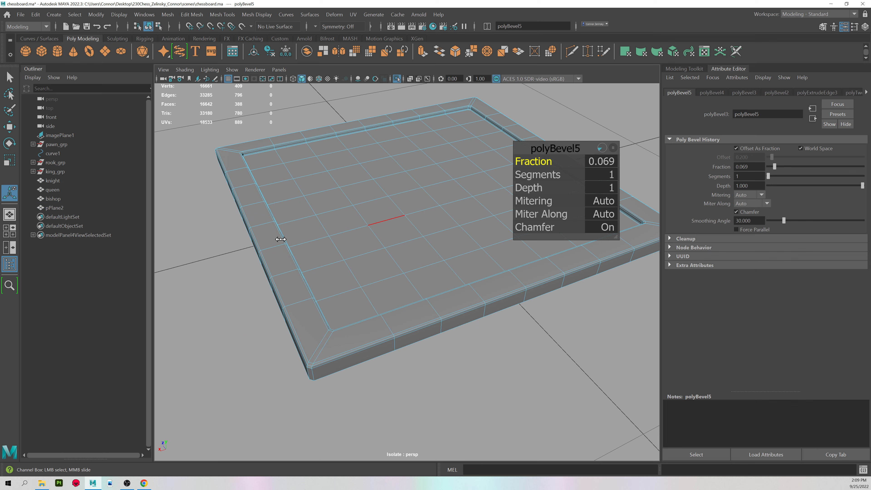
left_click(537, 175)
middle_click_drag(359, 210, 501, 237)
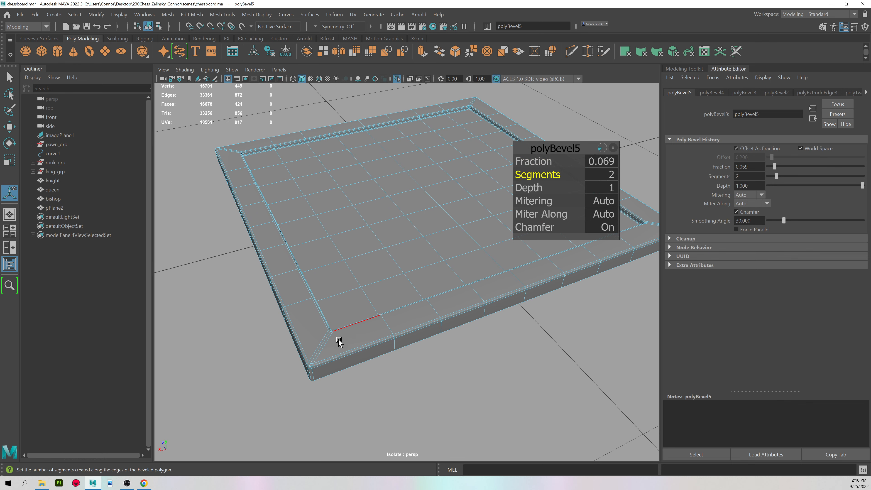
Select and frame the face of one corner square where the playing surface meets the groove
left_click_drag(349, 349, 269, 354, "alt")
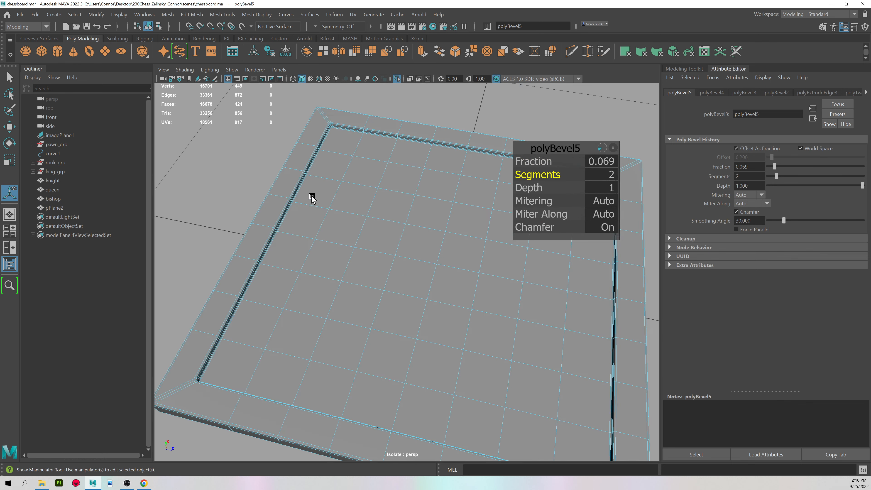
middle_click_drag(312, 199, 352, 286, "alt")
right_click_drag(351, 286, 507, 280, "alt")
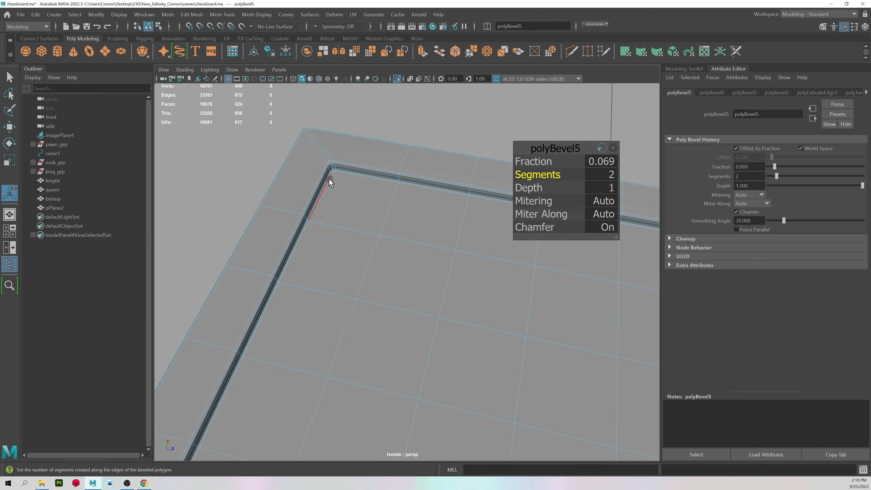
key("q")
left_click(341, 190)
key("f")
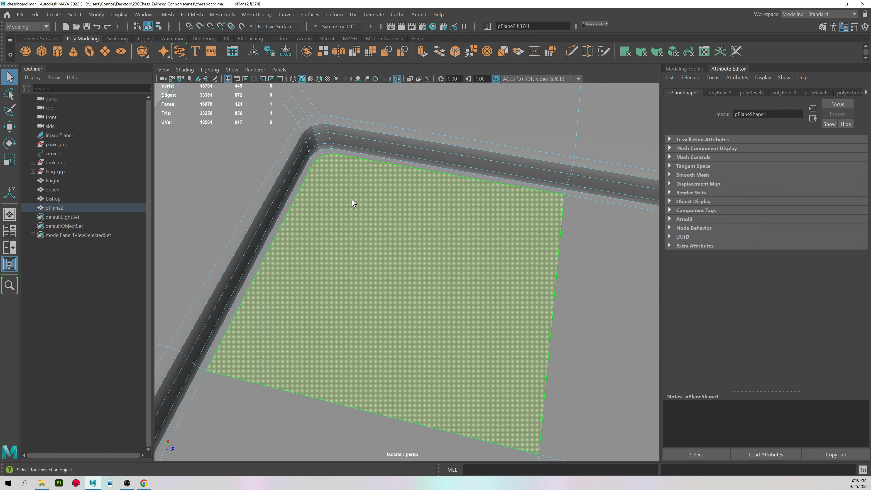
Select the corner square's border edges one after another to check its sides, and return to object mode
left_click(411, 429)
left_click(525, 352, "shift")
left_click(474, 230, "shift")
left_click(324, 240, "shift")
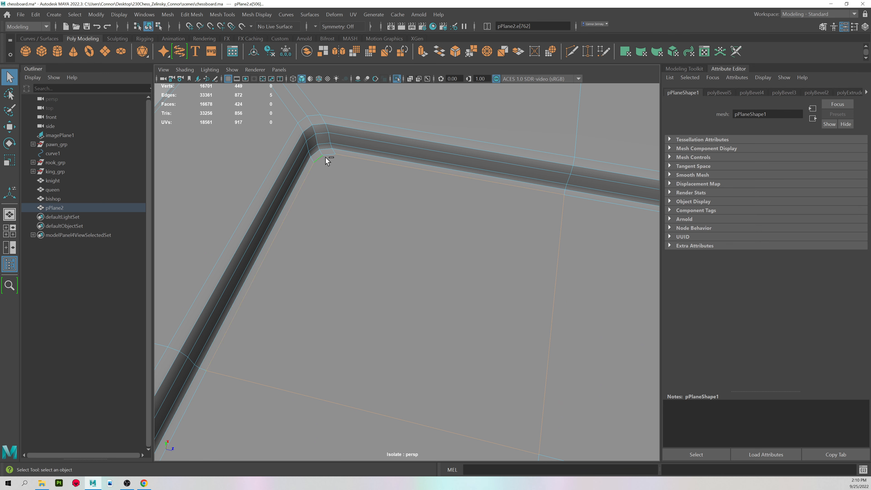
right_click_drag(423, 238, 474, 220)
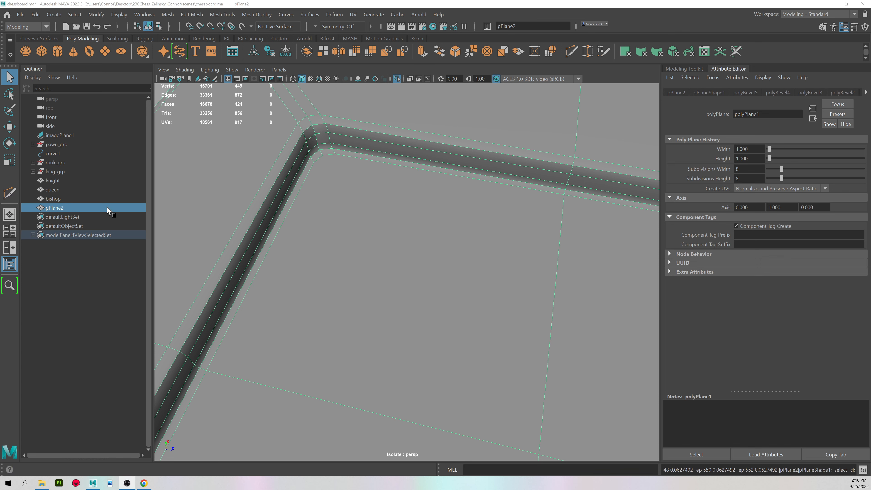
Select the corner square's face again to inspect its shape, and go back to object mode
right_click_drag(388, 221, 359, 234)
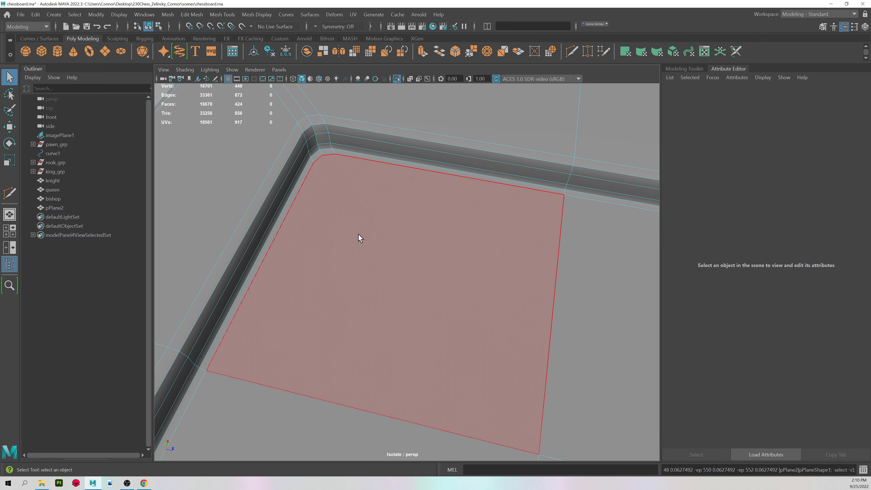
left_click(329, 248)
scroll(413, 233, "down", 4)
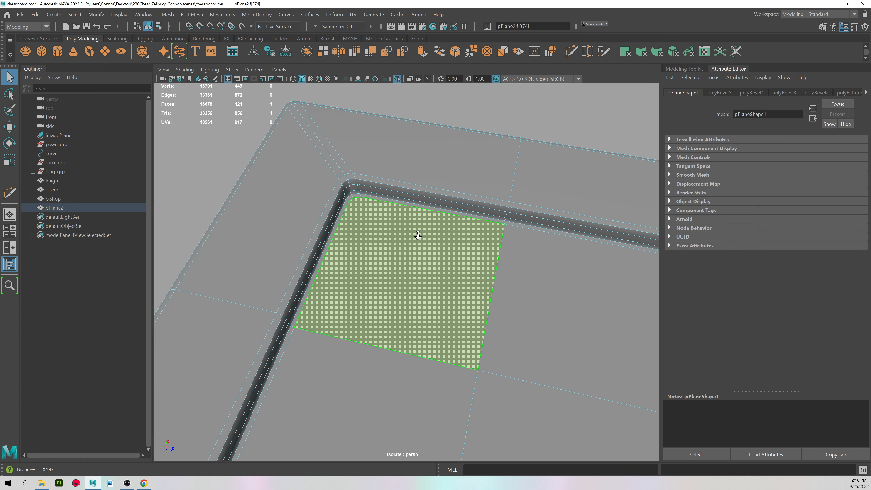
mouse_move(414, 235)
left_mouse_down("alt")
mouse_move(409, 230)
mouse_move(426, 237)
left_mouse_up("alt")
right_click_drag(426, 237, 447, 214)
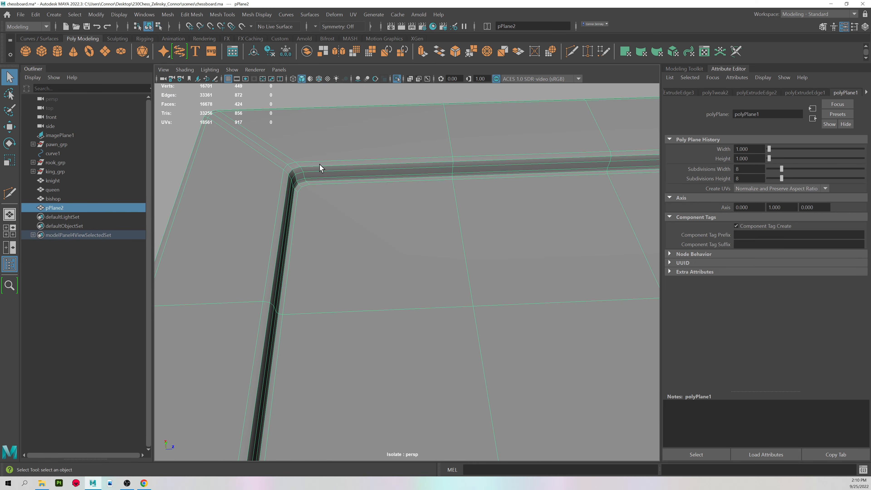
Try a Multi-Cut diagonally across the corner square, from the groove's rounded corner to the opposite vertex
left_click_drag(322, 164, 302, 152, "alt")
left_click(385, 133)
left_click(386, 162)
left_click_drag(427, 178, 368, 184, "alt")
right_click_drag(425, 181, 377, 176, "shift")
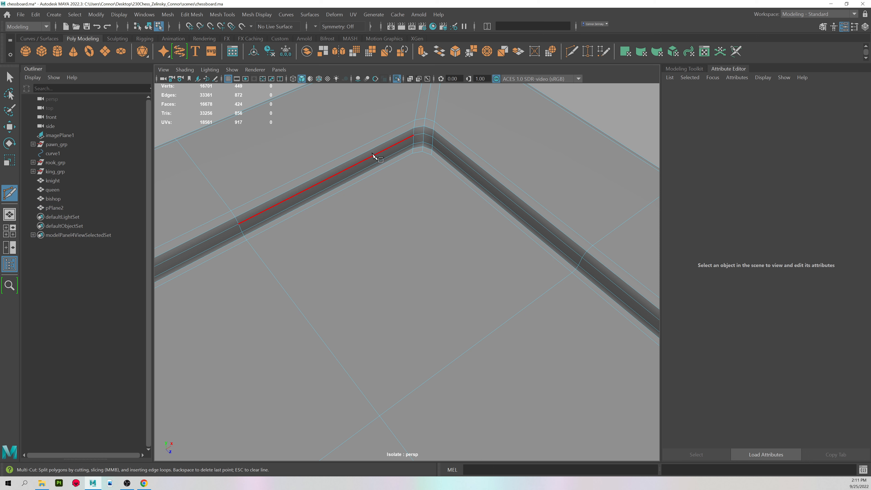
left_click(413, 153)
left_click(380, 416)
key("q")
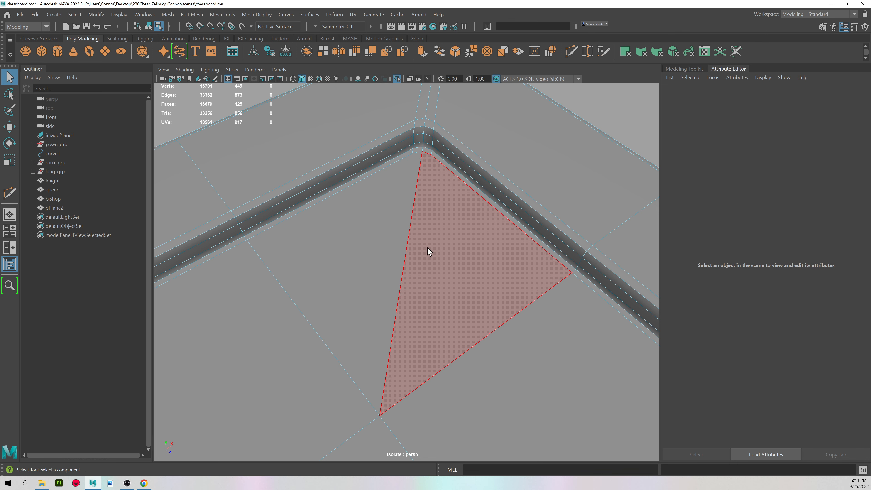
Check the edges around the diagonal cut and preview the board smoothed, ending in unsmoothed display
double_click(413, 220)
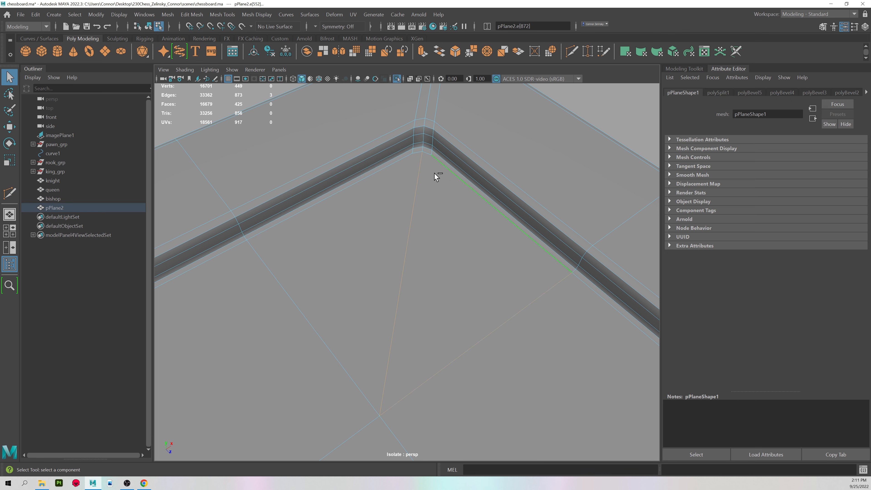
right_click_drag(382, 211, 433, 191)
right_click_drag(425, 197, 329, 219, "alt")
key("3")
left_click(319, 188)
left_click_drag(318, 188, 415, 244, "alt")
left_click(416, 267)
key("1")
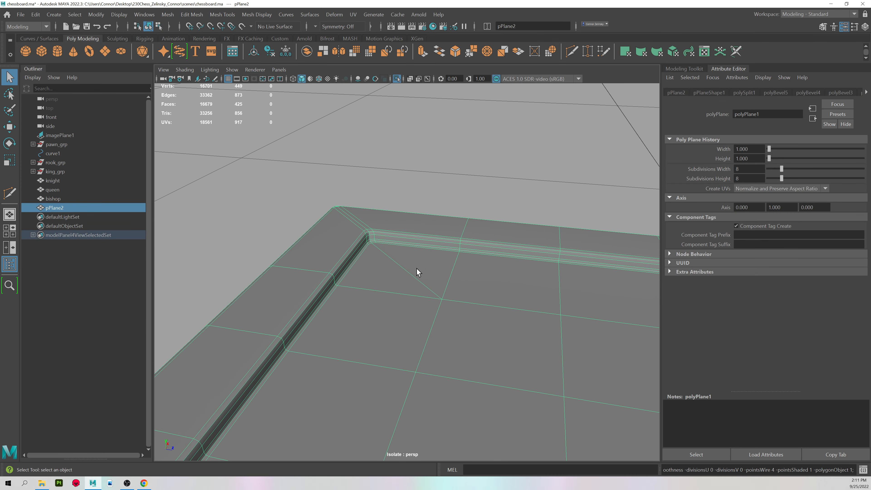
Delete the diagonal edge crossing the corner square
right_click_drag(411, 268, 409, 250)
left_click(397, 265)
key("ctrl+Delete")
left_click_drag(377, 282, 394, 278, "alt")
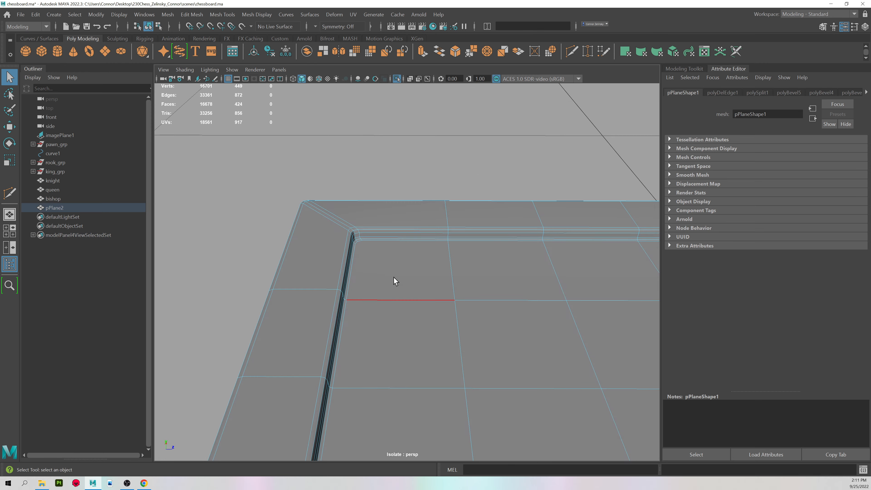
Insert edge loops with Multi-Cut just inside the groove along two adjacent sides of the playing surface
right_click_drag(394, 277, 366, 269)
left_click_drag(366, 270, 414, 280, "alt")
key("ctrl+shift+x")
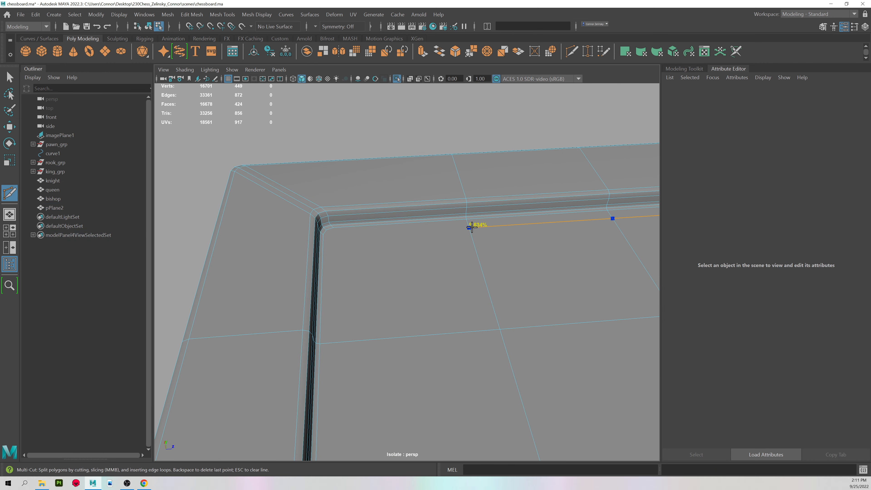
left_click_drag(416, 246, 326, 240, "alt")
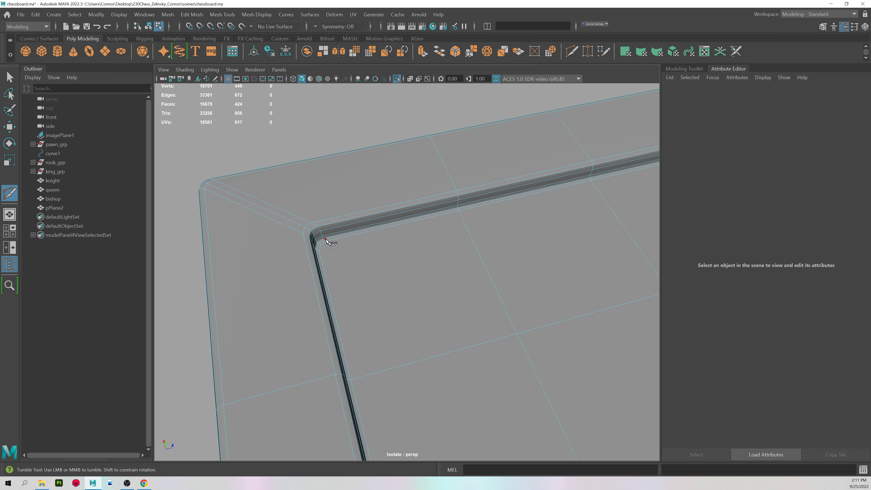
right_click_drag(439, 259, 471, 227, "alt")
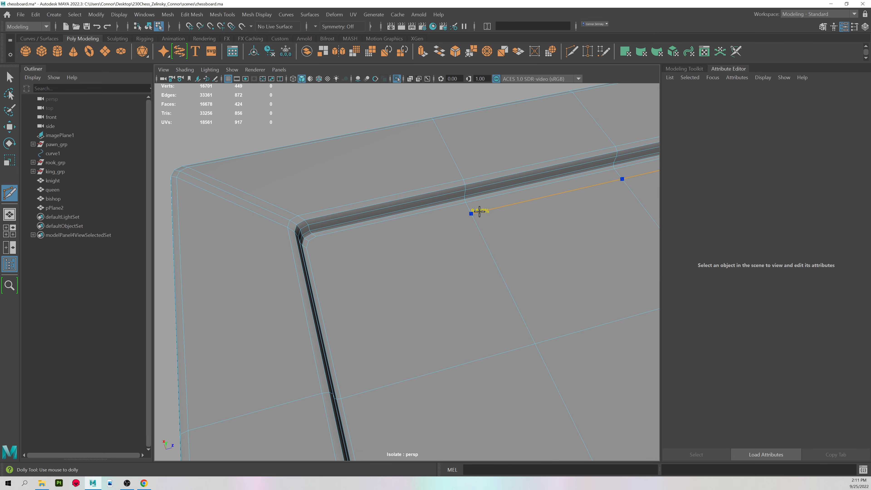
left_click(364, 401, "ctrl")
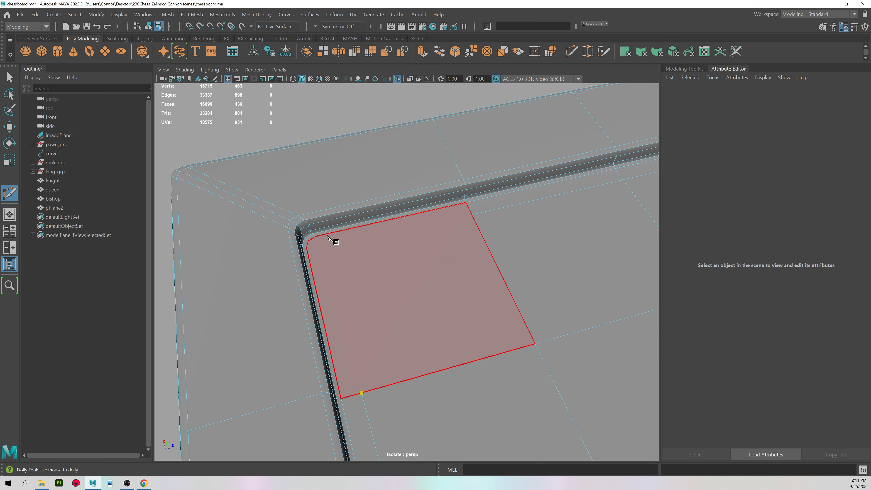
Cut from both loop ends across the corner square to the groove's rounded corner vertices, and check the smoothed preview
right_click(337, 253)
left_click(306, 245)
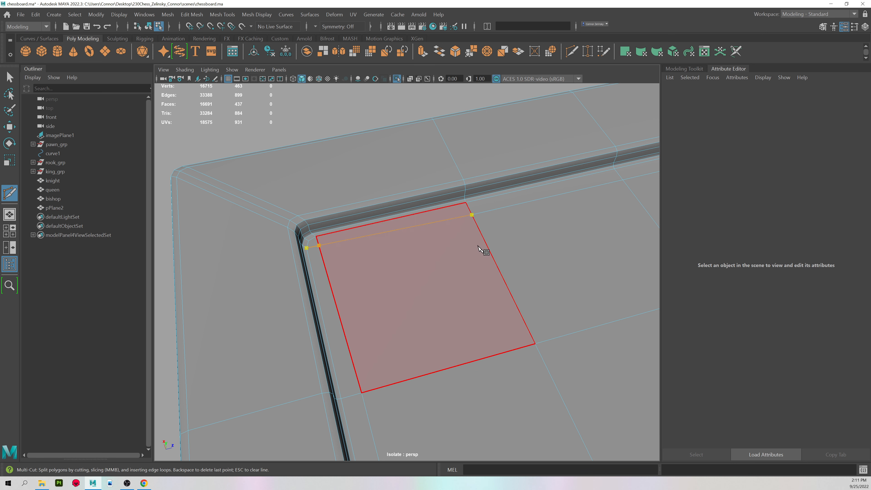
right_click(483, 251)
left_click_drag(474, 273, 441, 275, "alt")
key("3")
key("1")
key("3")
key("1")
At the next corner, extend the inner loop across the corner square to the groove's rounded corner
middle_click_drag(528, 237, 226, 208, "alt")
middle_click_drag(437, 240, 311, 231, "alt")
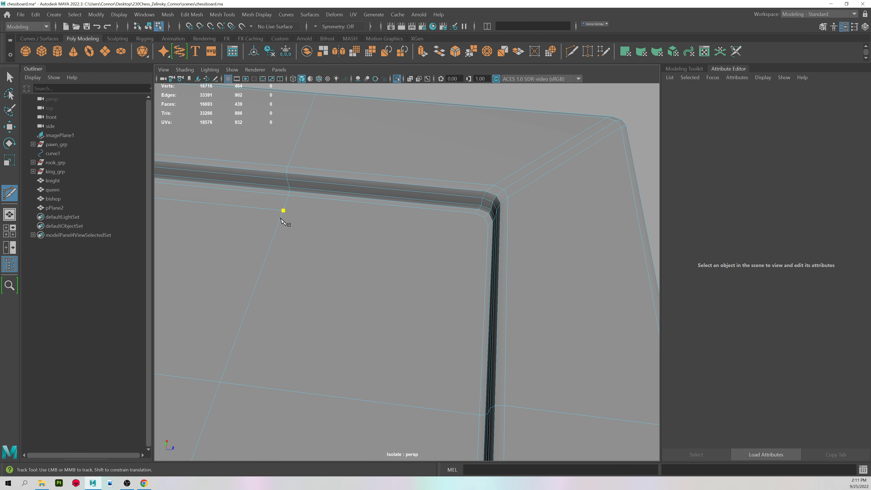
left_click(483, 245)
key("Return")
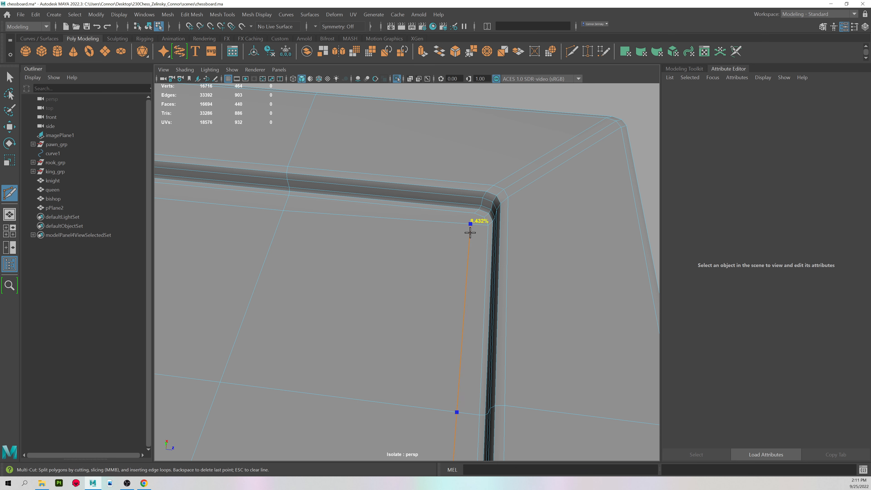
Insert an edge loop at about 8.4% along the adjoining side and connect its end to the rounded corner
left_click(471, 224)
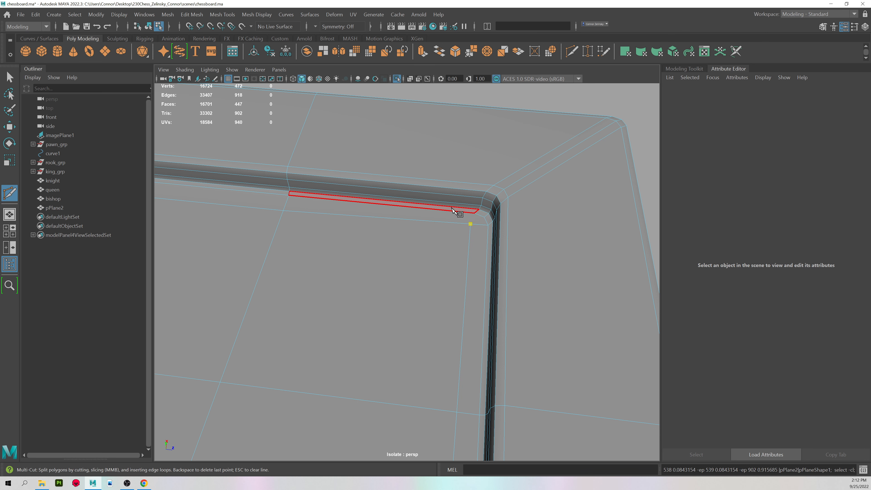
left_click(475, 214)
key("Return")
At the third corner, cut from that loop's open end across the corner square to the rounded corner
right_click_drag(491, 258, 385, 336, "alt")
middle_click_drag(384, 336, 437, 131, "alt")
middle_click_drag(427, 357, 434, 178, "alt")
left_click_drag(429, 253, 494, 233, "alt")
middle_click_drag(493, 233, 343, 398, "alt")
left_click_drag(343, 398, 368, 327, "alt")
middle_click_drag(290, 246, 273, 411, "alt")
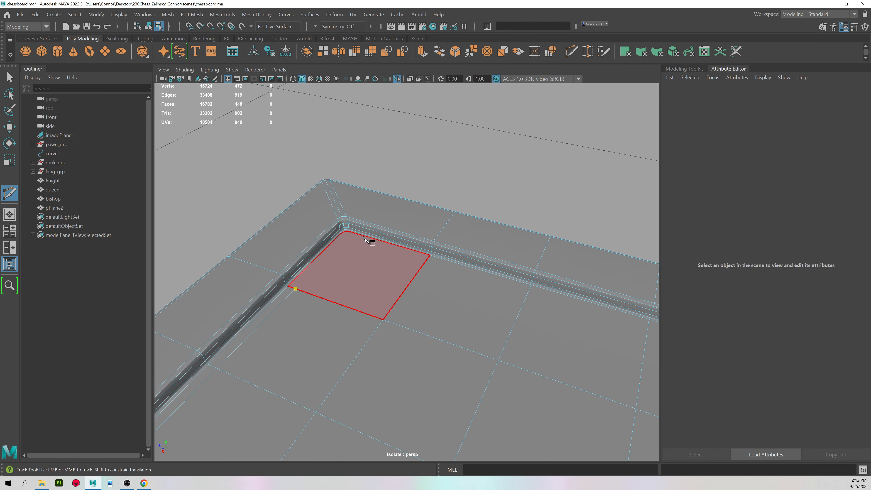
left_click(349, 227)
right_click(357, 238)
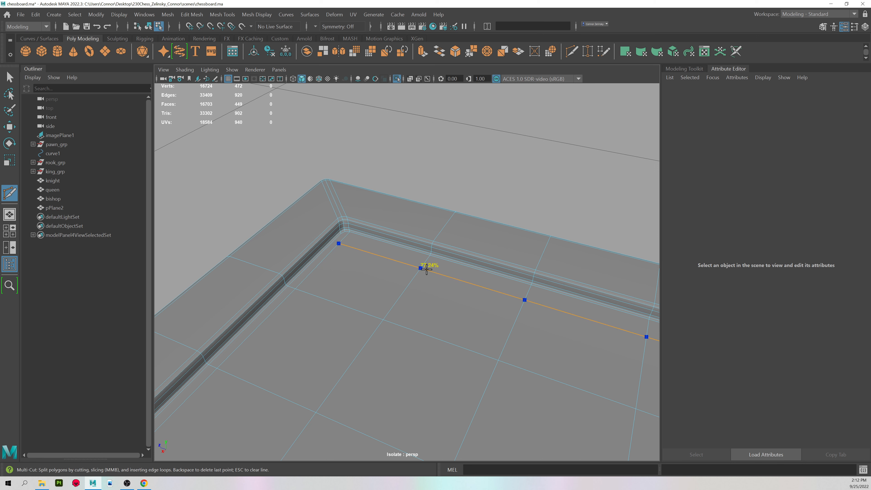
Insert an edge loop just inside the groove along the last side and join its end to the third corner
scroll(353, 222, "up", 3)
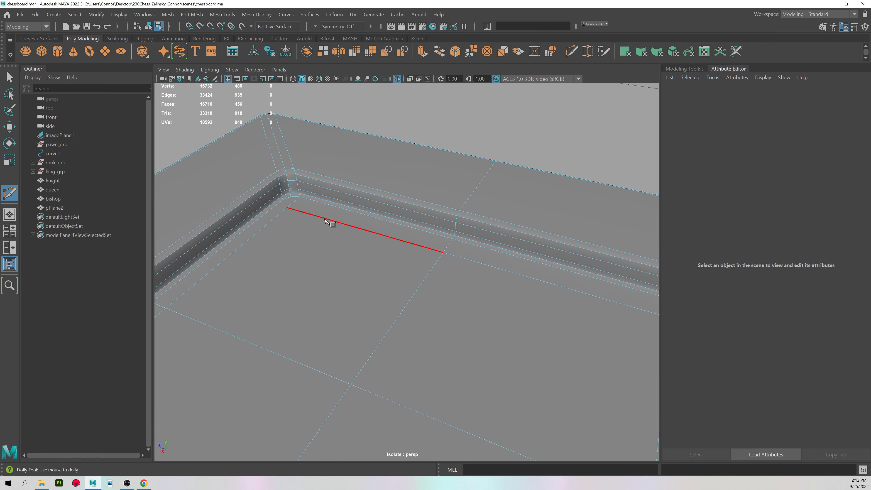
left_click(288, 211)
right_click(324, 222)
At the fourth corner, connect both remaining loop ends across the corner square to the rounded corner vertices
scroll(405, 292, "down", 3)
middle_click_drag(420, 305, 61, 205, "alt")
left_click_drag(254, 237, 322, 247, "alt")
middle_click_drag(553, 323, 423, 285, "alt")
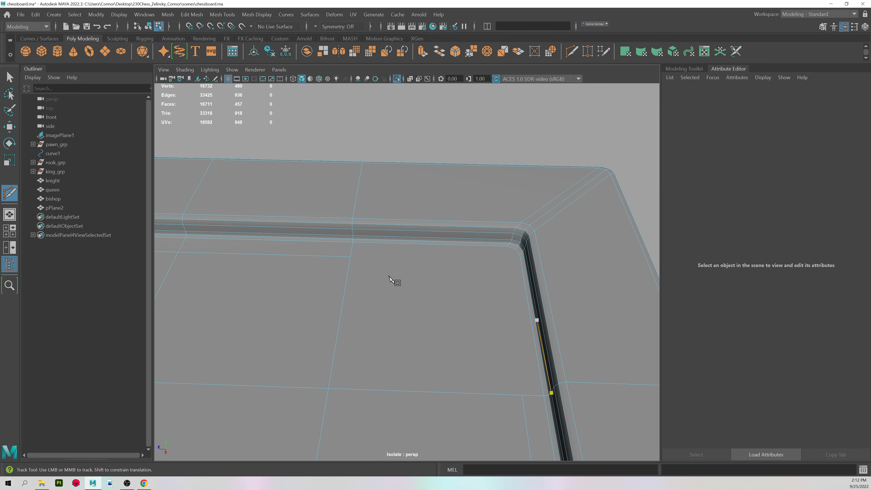
left_click(350, 256)
left_click(522, 255)
right_click(502, 249)
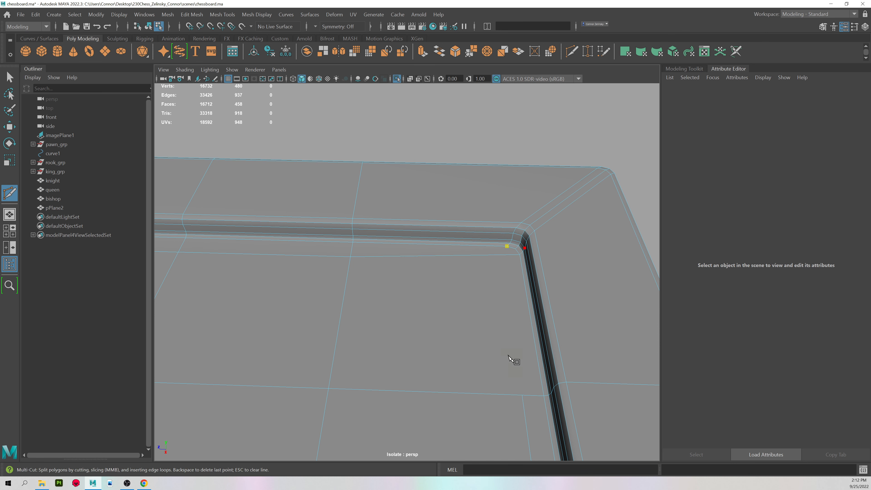
left_click_drag(504, 392, 532, 404)
right_click(531, 403)
Return to object mode and examine the whole board in smoothed preview, then in unsmoothed display
key("q")
right_click_drag(473, 306, 492, 284)
key("f")
key("3")
left_click(441, 149)
left_click_drag(535, 210, 443, 224, "alt")
left_click(443, 224)
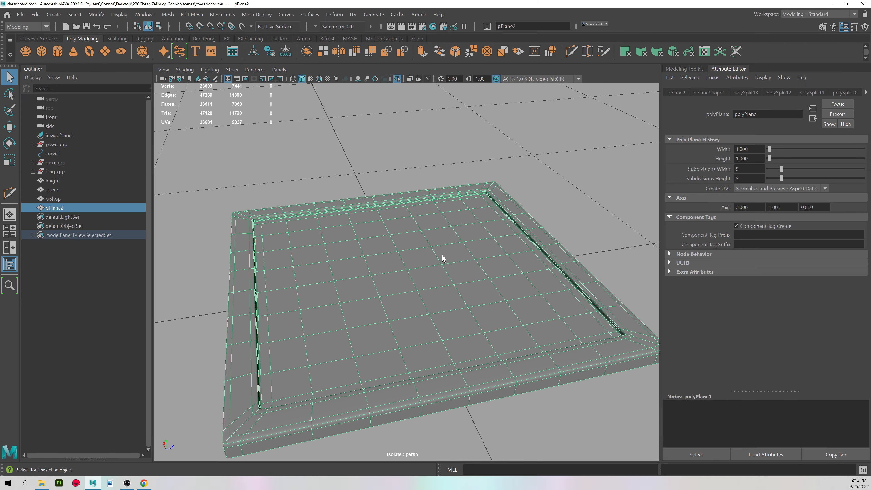
key("1")
left_click_drag(392, 262, 460, 210, "alt")
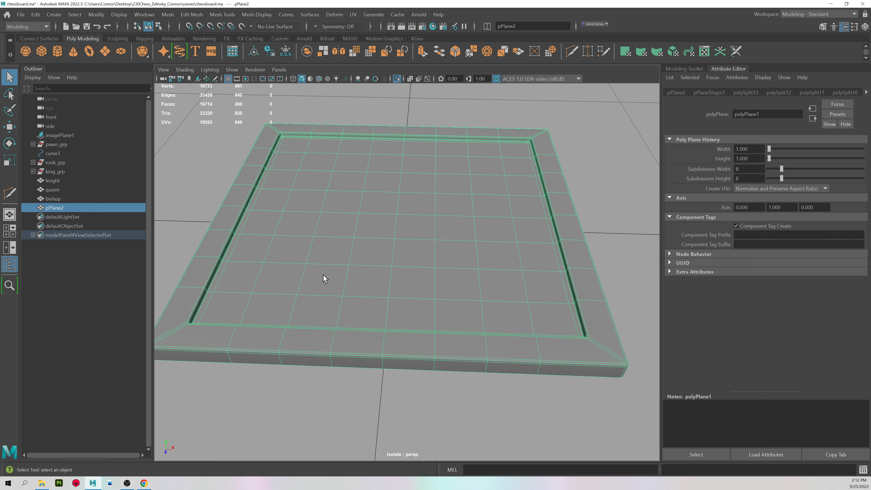
Switch to the UV Editing workspace, show the UV Toolkit and apply a camera-based UV projection to the board
left_click_drag(301, 289, 316, 258, "alt")
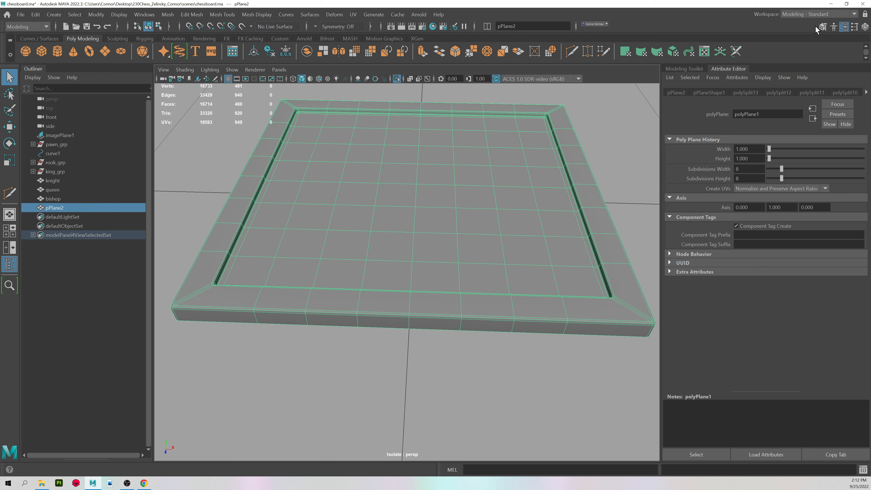
left_click(823, 14)
left_click(811, 71)
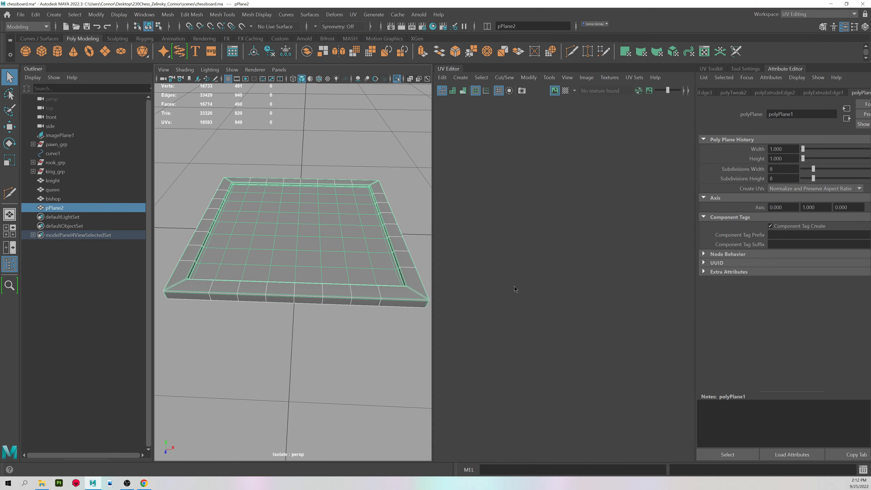
left_click(717, 68)
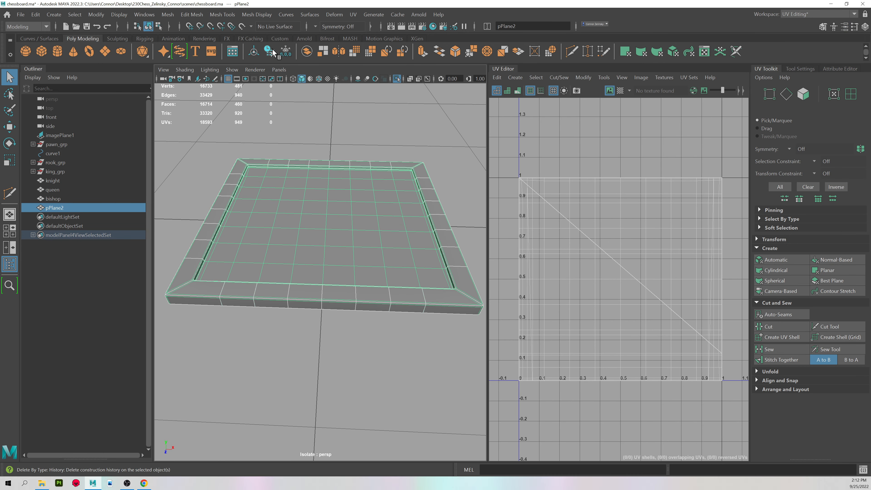
left_click(779, 291)
key("F8")
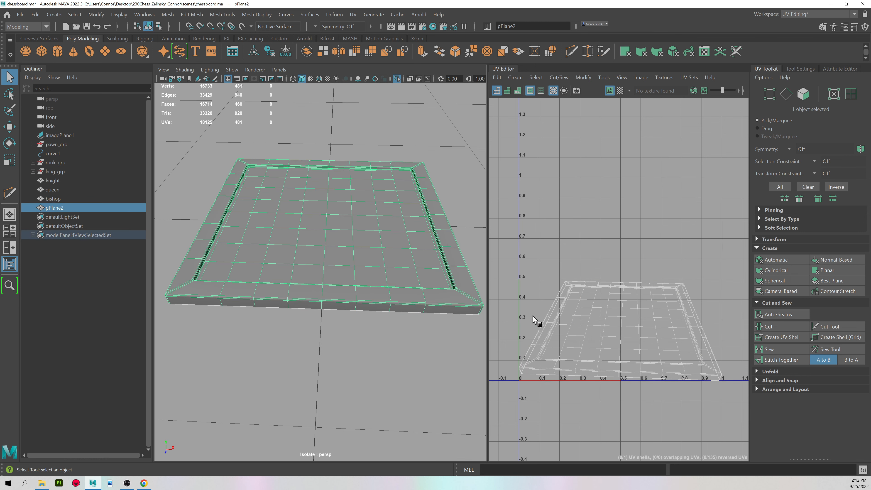
Select the board's whole UV shell and unfold it
left_click_drag(416, 304, 104, 219, "alt")
middle_click_drag(340, 321, 321, 309, "alt")
right_click_drag(600, 319, 620, 336)
left_click(620, 332)
right_click_drag(729, 177, 558, 182, "shift")
left_click(561, 172)
Examine the UV distortion shading around the frame corners, then turn the shading off
middle_click_drag(589, 253, 583, 197, "alt")
right_click_drag(583, 197, 637, 201, "alt")
left_click(518, 92)
right_click_drag(529, 118, 719, 183, "alt")
middle_click_drag(530, 232, 550, 166, "alt")
right_click_drag(550, 166, 672, 190, "alt")
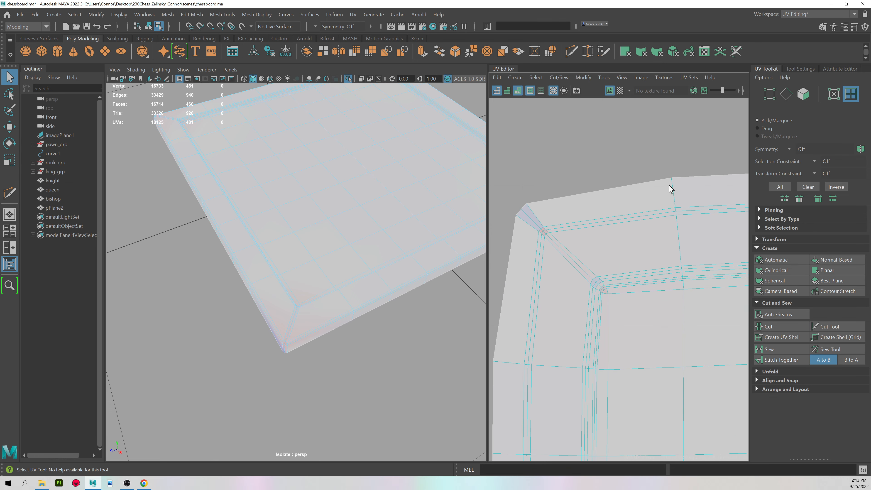
middle_click_drag(619, 170, 610, 124, "alt")
right_click_drag(611, 124, 607, 155)
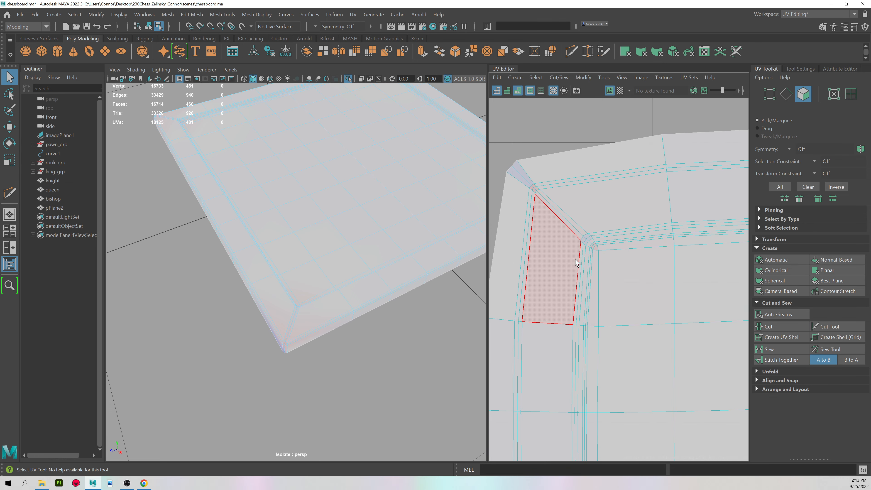
left_click(524, 93)
Select the diagonal edge loop running across the frame and down one outer corner, and cut the UVs along it
mouse_move(409, 214)
right_mouse_down("alt")
mouse_move(362, 220)
mouse_move(341, 249)
mouse_move(398, 272)
right_mouse_up("alt")
key("F10")
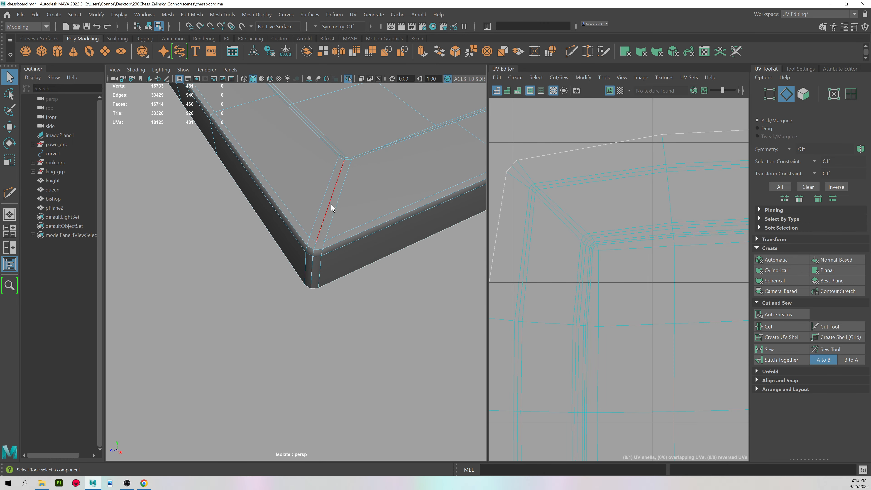
double_click(329, 203)
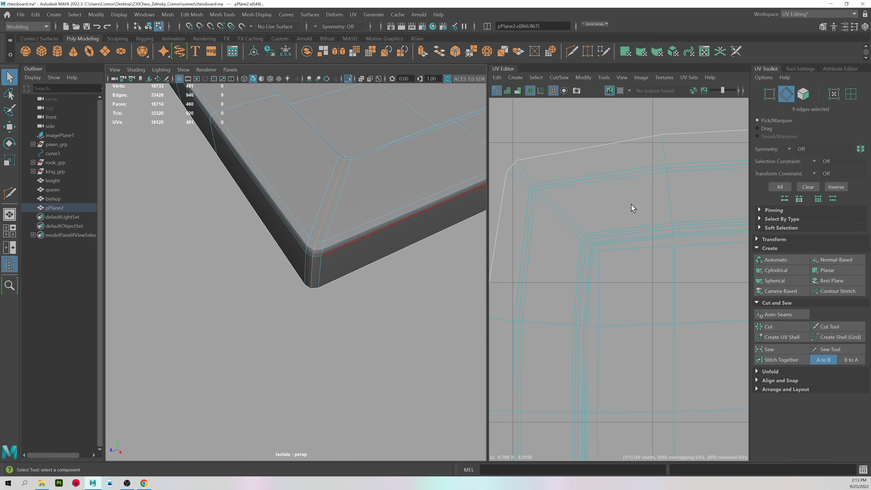
key("f")
right_click_drag(632, 208, 618, 198, "shift")
Cut the UVs along the matching diagonal edge loop at a second frame corner
left_click_drag(369, 221, 366, 237, "alt")
scroll(600, 250, "down", 5)
middle_click_drag(576, 253, 743, 221, "alt")
middle_click_drag(520, 269, 770, 245, "alt")
scroll(558, 222, "up", 3)
double_click(557, 181)
right_click_drag(600, 203, 586, 192, "shift")
Unfold the UV shell with its two corner cuts and check it with the distortion shading
right_click_drag(612, 231, 595, 209)
left_click(582, 187)
key("f")
right_click_drag(694, 202, 552, 202, "shift")
left_click(554, 131)
middle_click_drag(538, 391, 535, 341, "alt")
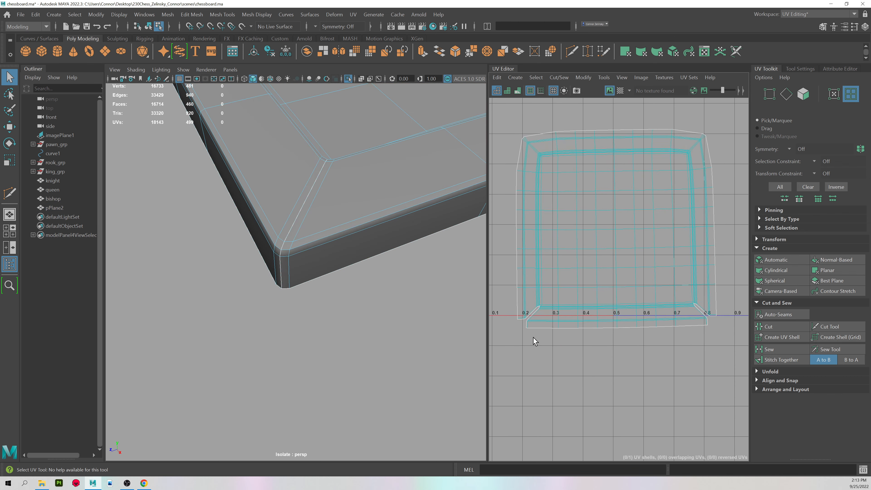
left_click_drag(620, 334, 526, 322)
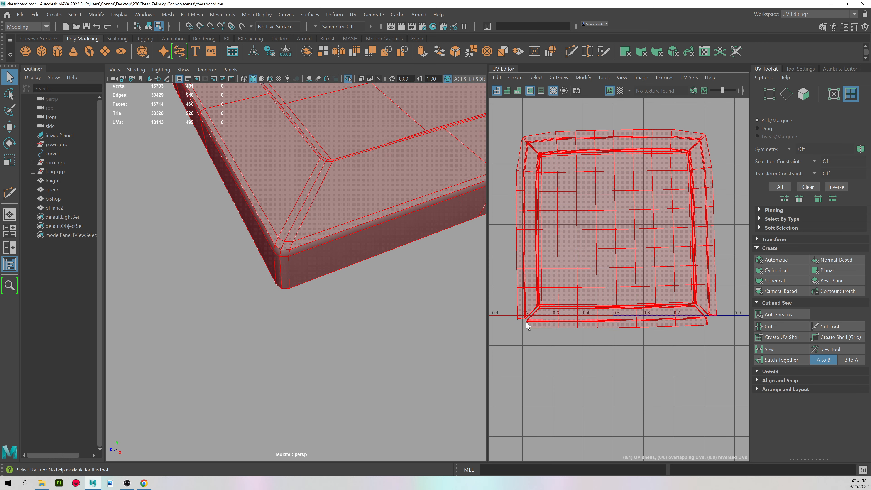
left_click(517, 91)
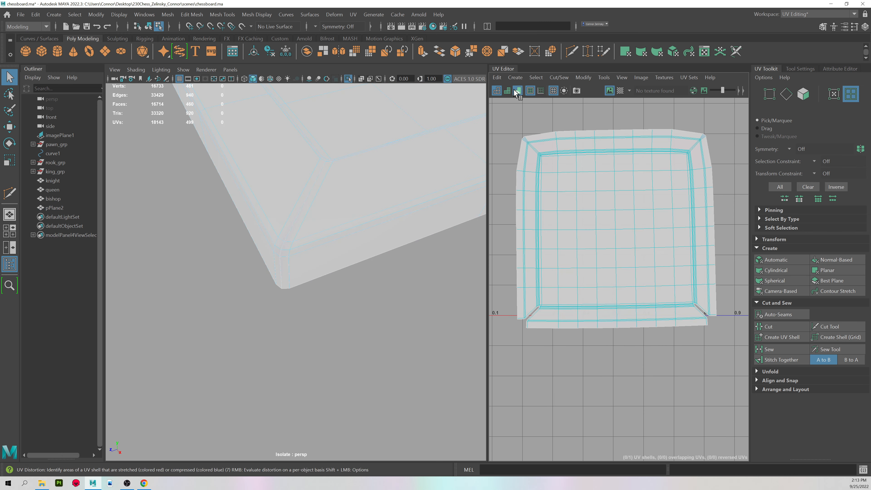
left_click(514, 90)
Cut the UVs along the diagonal edge loops at the two remaining frame corners
right_click_drag(529, 167, 678, 204, "alt")
right_click_drag(579, 200, 562, 130)
double_click(516, 100)
middle_click_drag(635, 147, 385, 197, "alt")
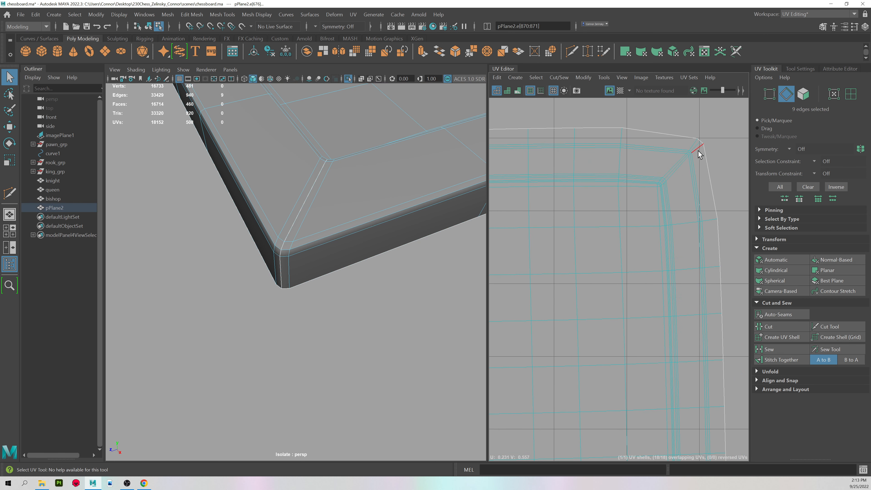
double_click(698, 143)
right_click_drag(698, 143, 688, 152, "shift")
key("f")
Select the UV shell with all four corners cut and unfold it again
right_click_drag(694, 203, 667, 195)
left_click(658, 186)
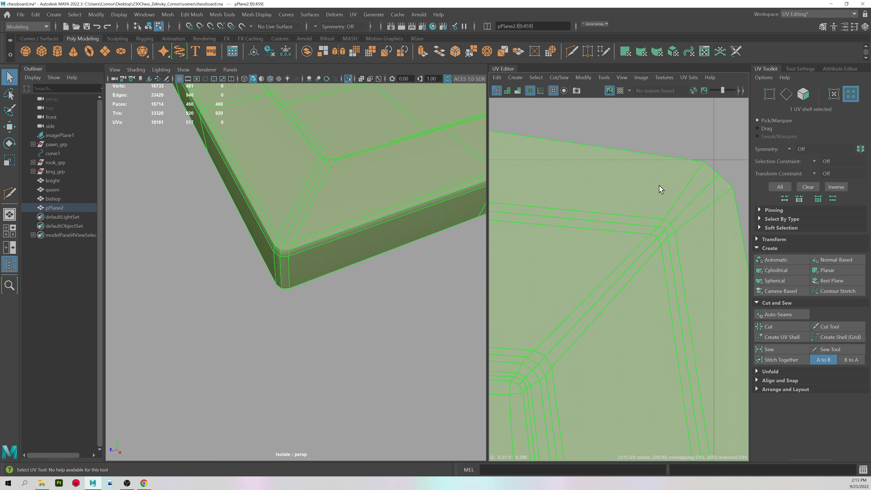
key("f")
right_click_drag(665, 137, 511, 131, "shift")
left_click(528, 159)
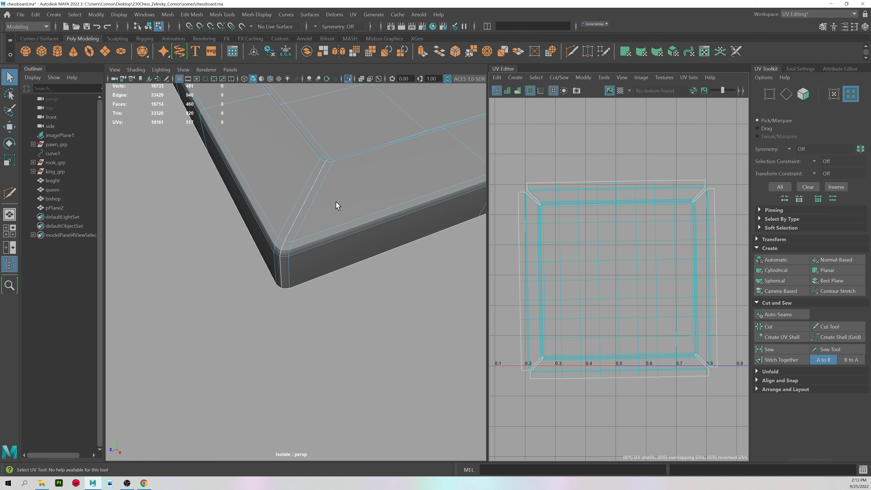
Compare adjoining top and side faces of the frame with their UVs, and inspect the shell's distortion shading
key("F11")
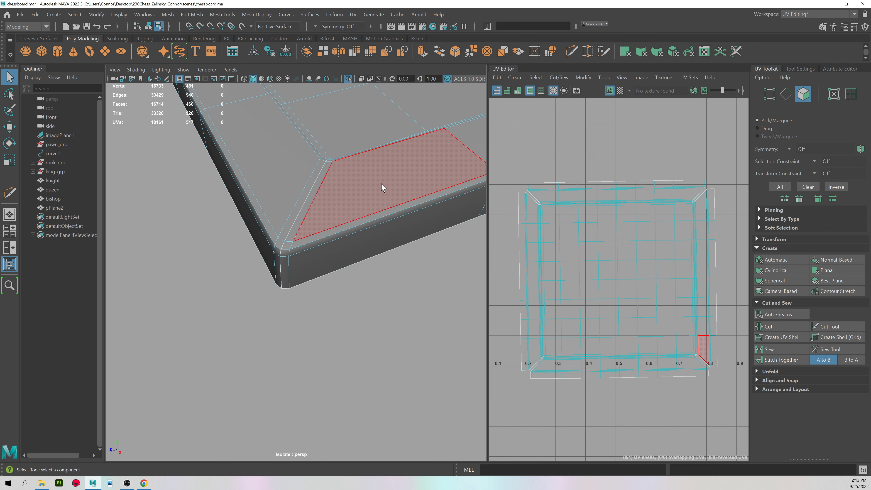
left_click(381, 185)
left_click(392, 214, "shift")
left_click_drag(372, 176, 267, 206, "alt")
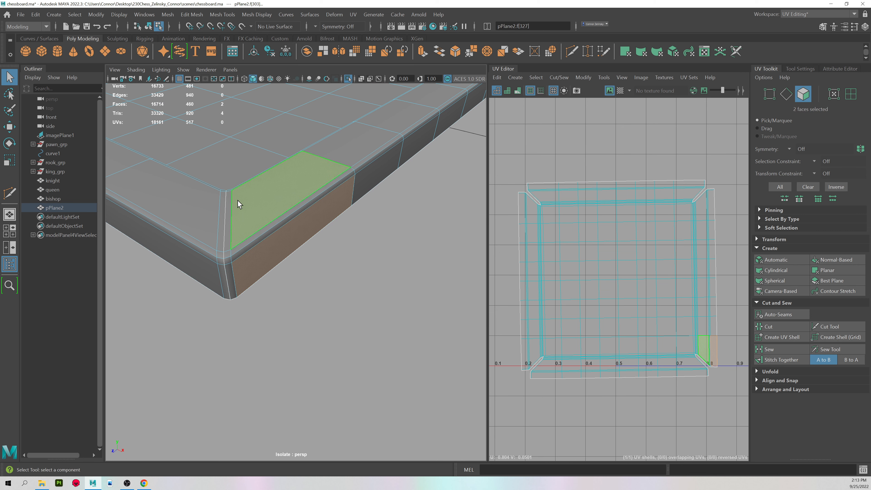
left_click(611, 144)
left_click(517, 90)
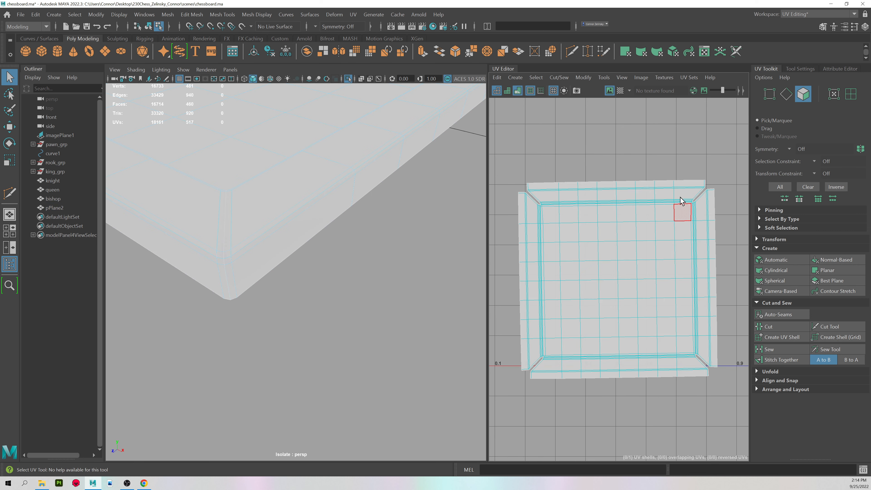
scroll(593, 174, "down", 5)
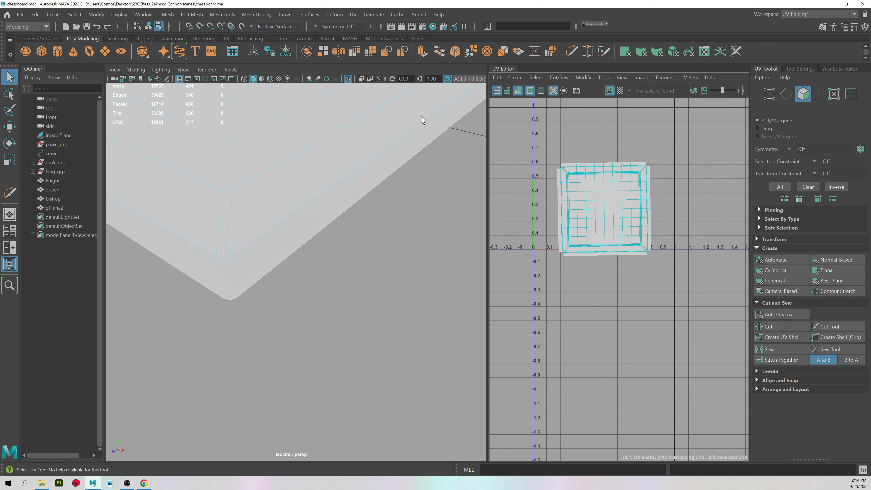
left_click(517, 91)
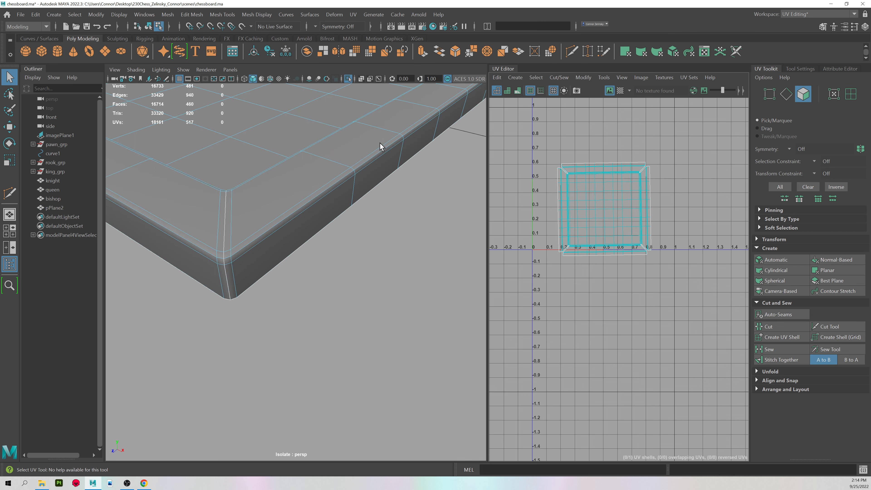
Return to object mode, exit the isolated view and rename the plane as chessboard
left_click(371, 132)
right_click_drag(373, 145, 396, 122)
key("f")
left_click(383, 182)
left_click_drag(321, 221, 339, 197, "alt")
right_click_drag(339, 197, 195, 222, "alt")
key("ctrl+1")
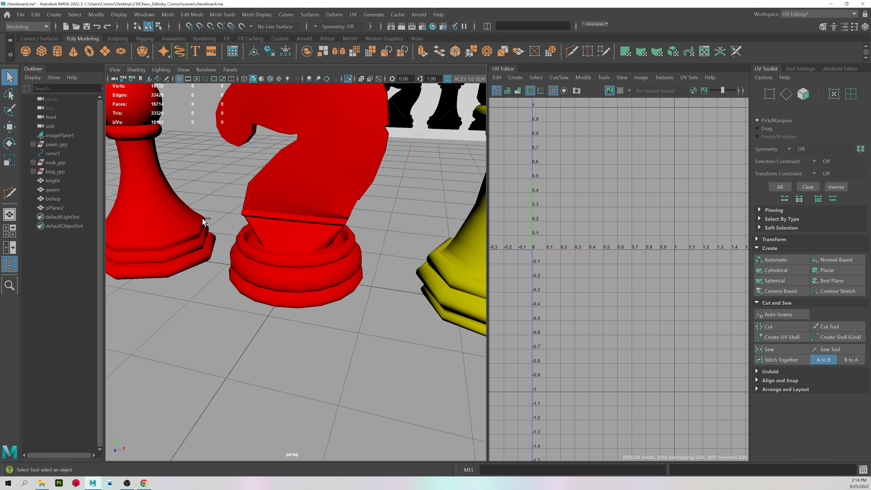
double_click(58, 206)
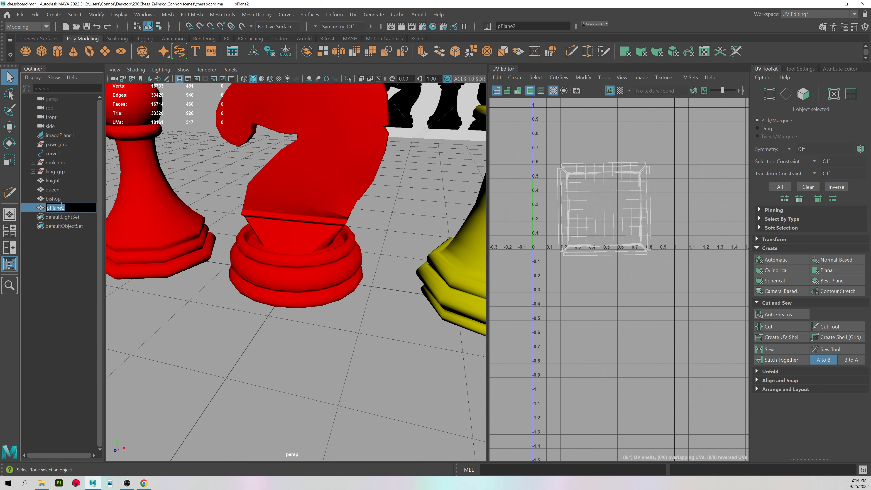
key("Return")
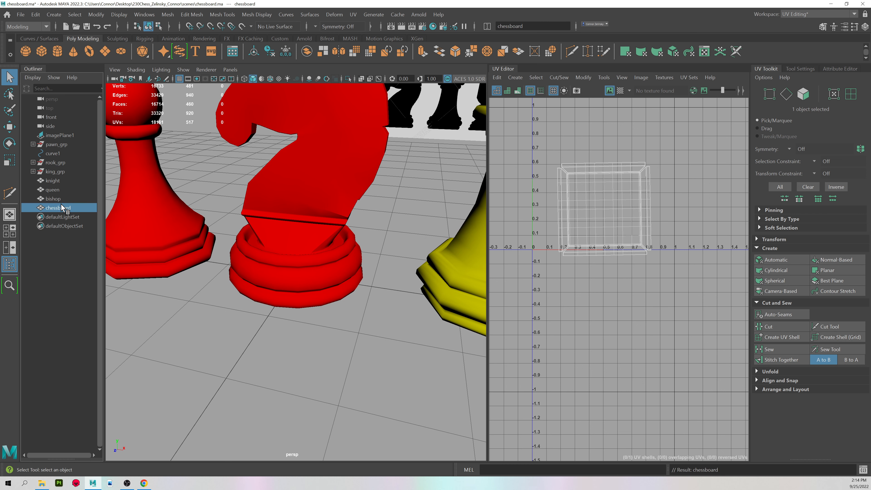
Scale the chessboard up uniformly so that it extends beneath all the chess pieces
right_click_drag(316, 199, 62, 235, "alt")
key("r")
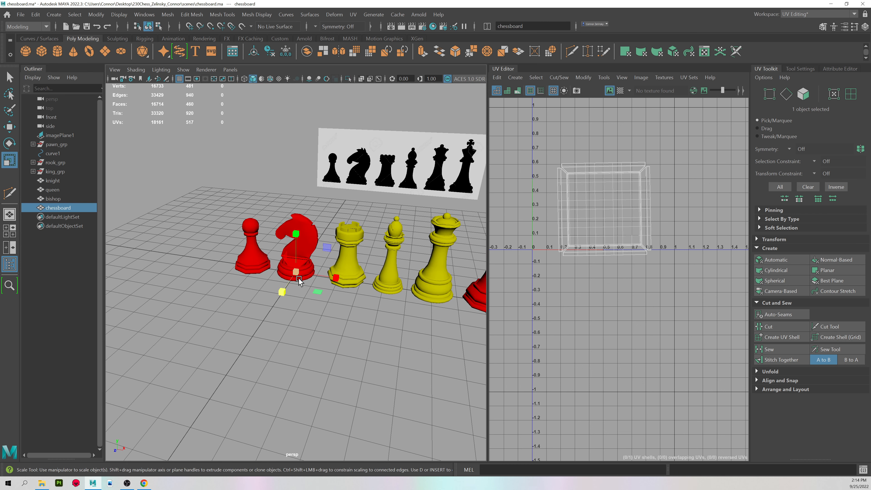
left_click_drag(296, 273, 540, 281)
left_click_drag(500, 286, 547, 278)
left_click_drag(353, 285, 337, 322, "alt")
Refine the chessboard's scale and move it into place beneath the row of pieces, using the four-view layout
key("space")
key("space")
key("w")
key("r")
left_click_drag(310, 287, 344, 284)
key("w")
left_click_drag(341, 316, 349, 317)
key("space")
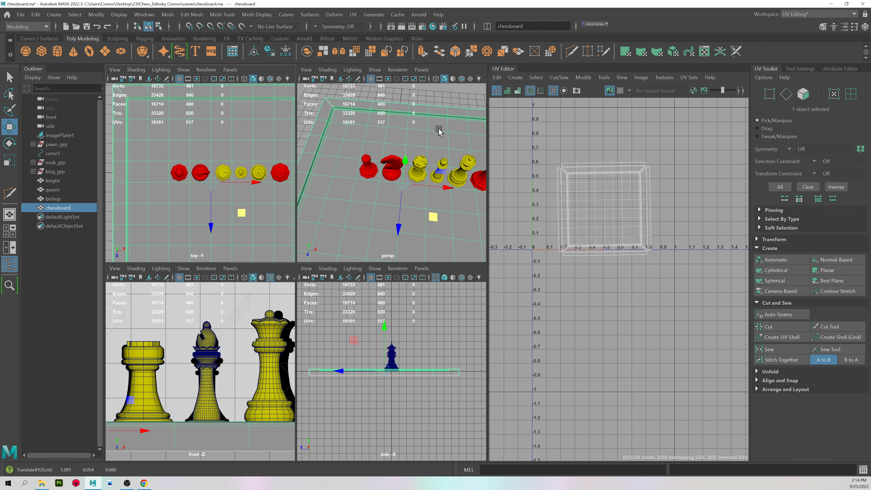
key("space")
Assign a new Lambert material to the chessboard
left_click_drag(375, 214, 353, 203, "alt")
key("f")
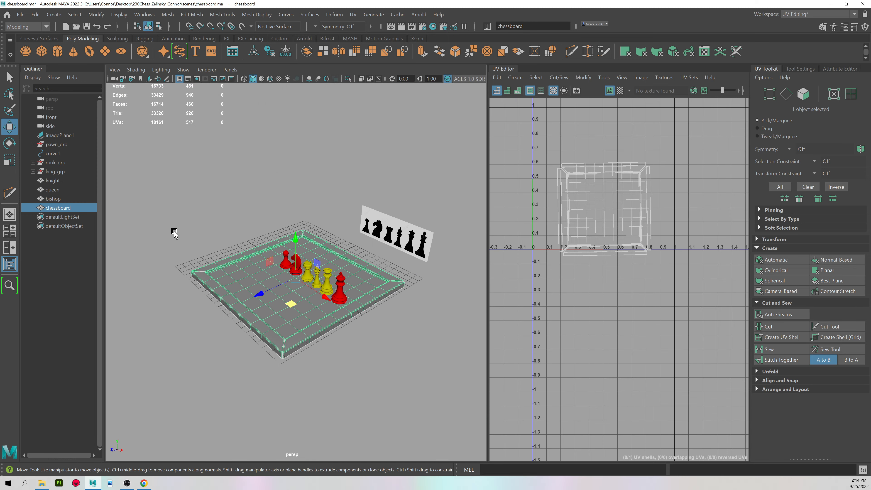
scroll(351, 271, "up", 6)
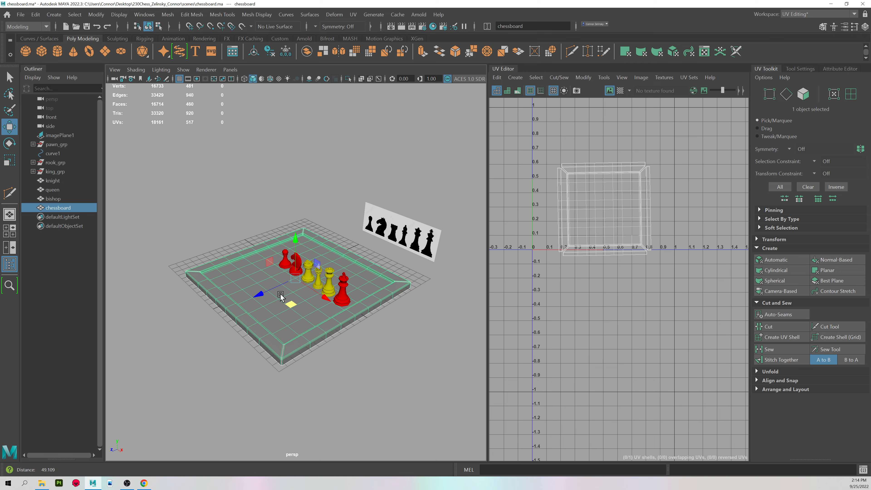
key("q")
left_click(313, 251)
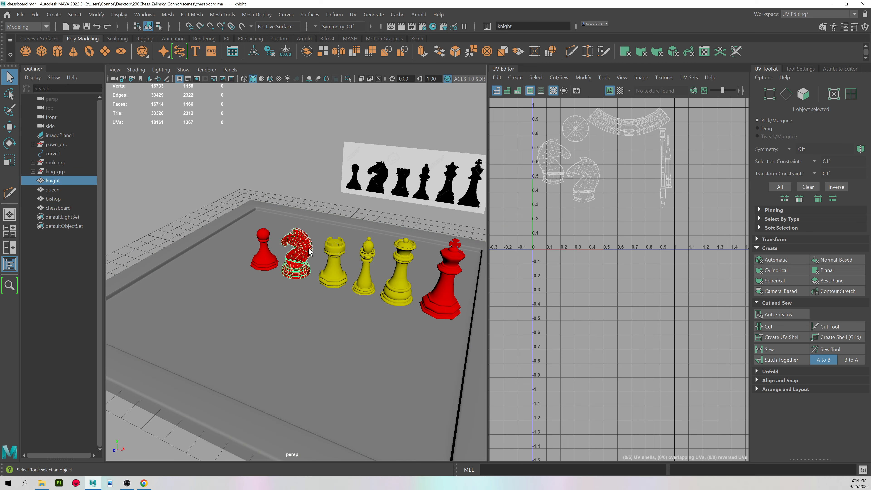
left_click(239, 285)
left_click_drag(256, 296, 269, 264, "alt")
right_click_drag(262, 136, 346, 387)
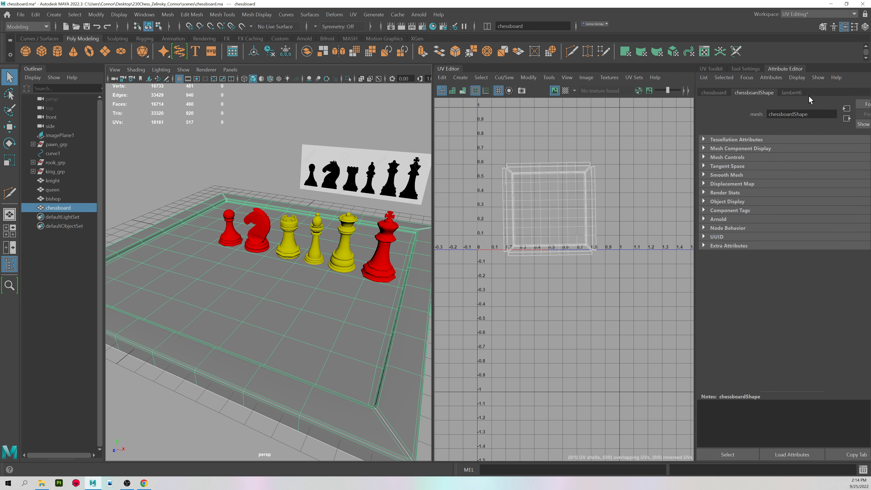
Delete the knight's construction history
left_click(262, 233)
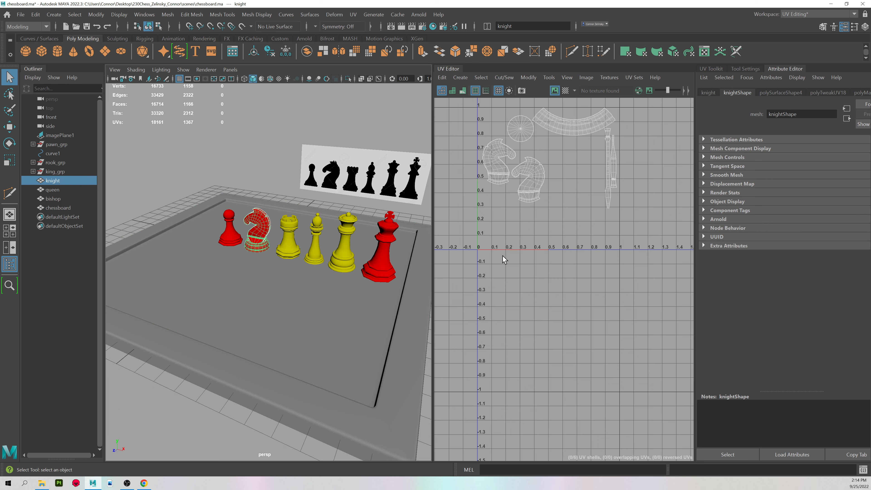
left_click(270, 51)
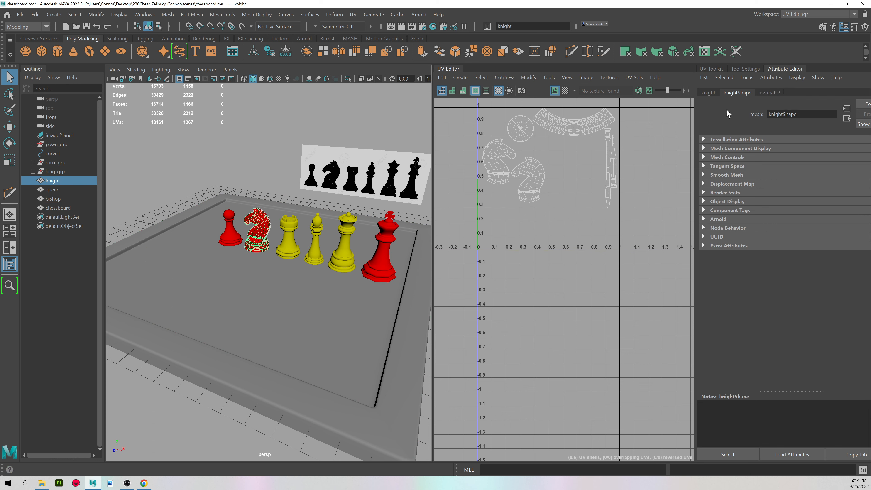
Rename the chessboard's Lambert material as uv_mat_3
left_click(201, 297)
left_click(799, 93)
double_click(792, 116)
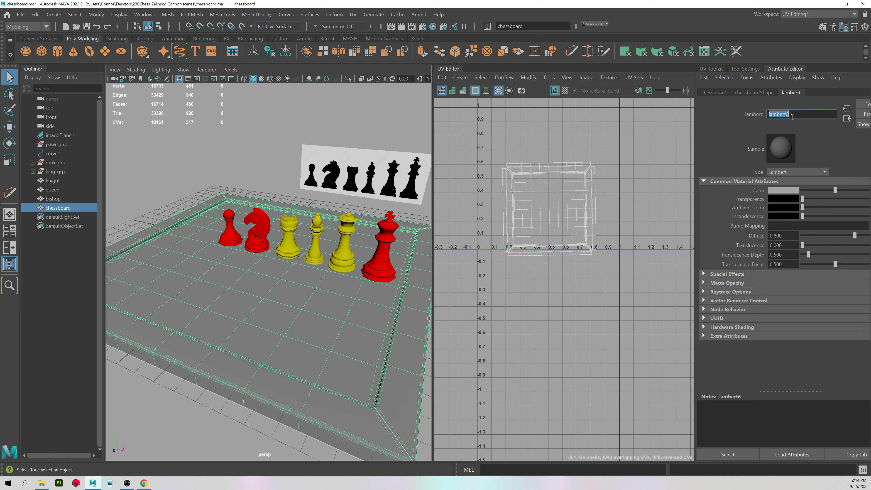
type("uv_mat_3")
key("Return")
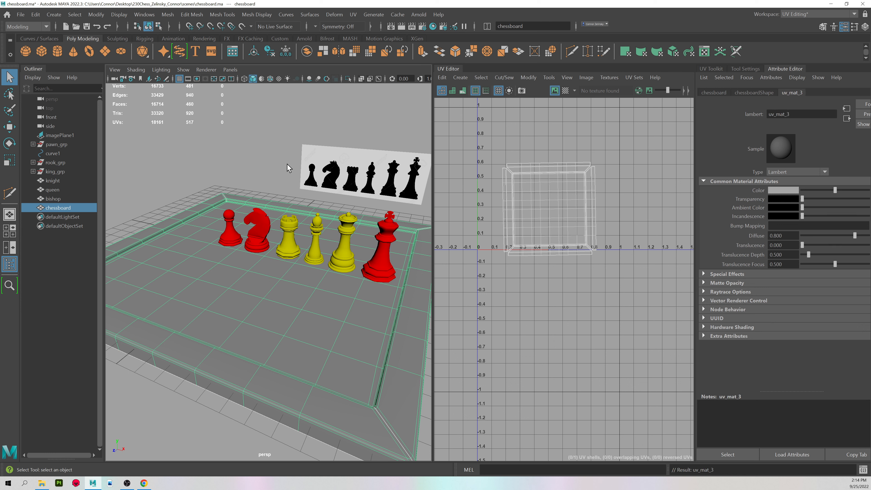
Move the chessboard about 14.2 units along negative X so it sits beside the row of pieces, clear of the pawn
left_click(274, 162)
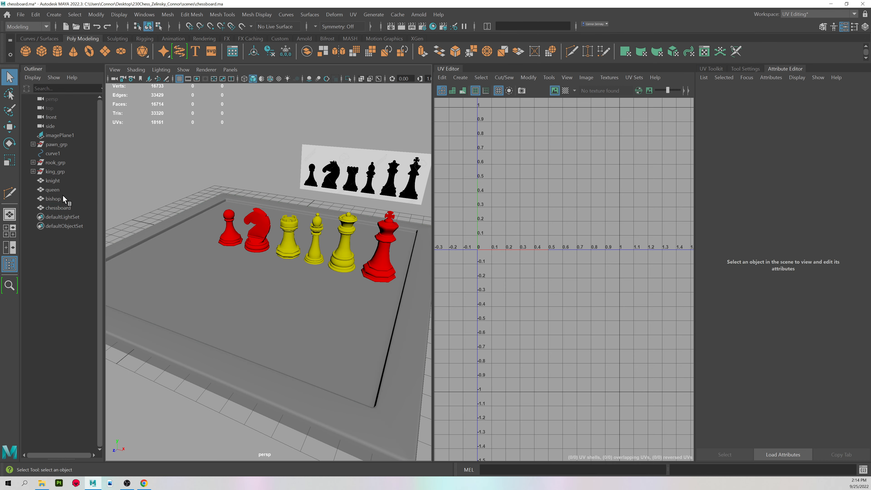
scroll(308, 238, "down", 3)
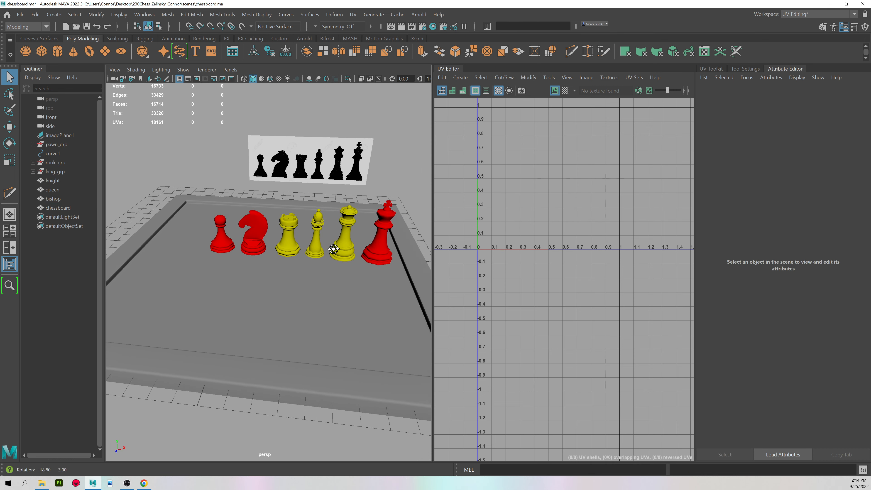
left_click(324, 303)
left_click_drag(324, 303, 312, 281, "alt")
key("w")
scroll(312, 281, "up", 8)
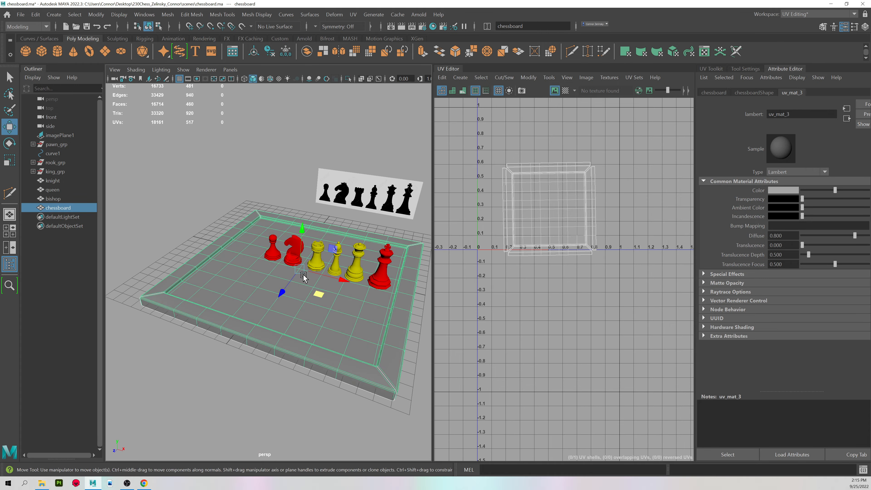
left_click_drag(316, 237, 313, 246, "alt")
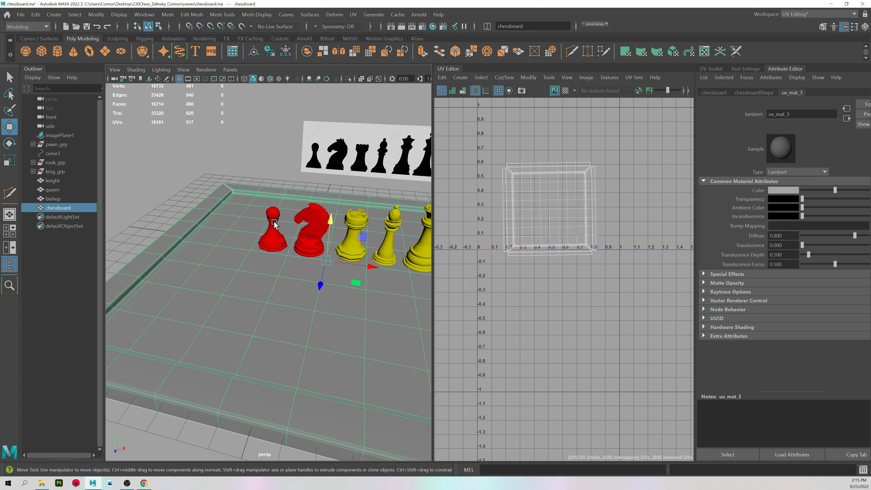
scroll(274, 223, "down", 5)
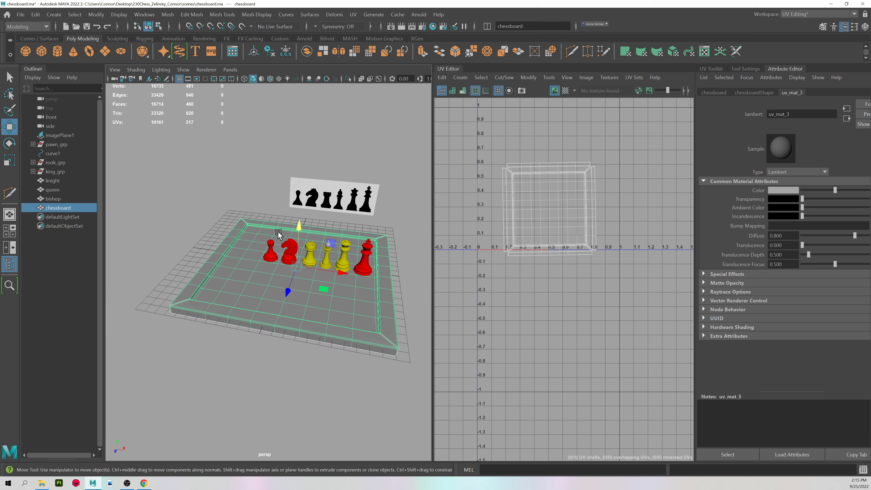
left_click_drag(345, 288, 351, 302, "alt")
left_click_drag(342, 265, 207, 257)
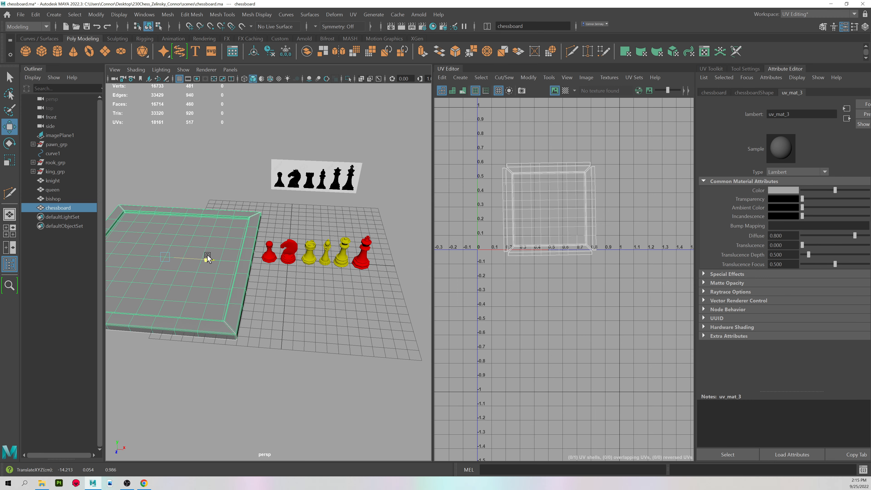
left_click(350, 305)
left_click_drag(349, 305, 320, 300, "alt")
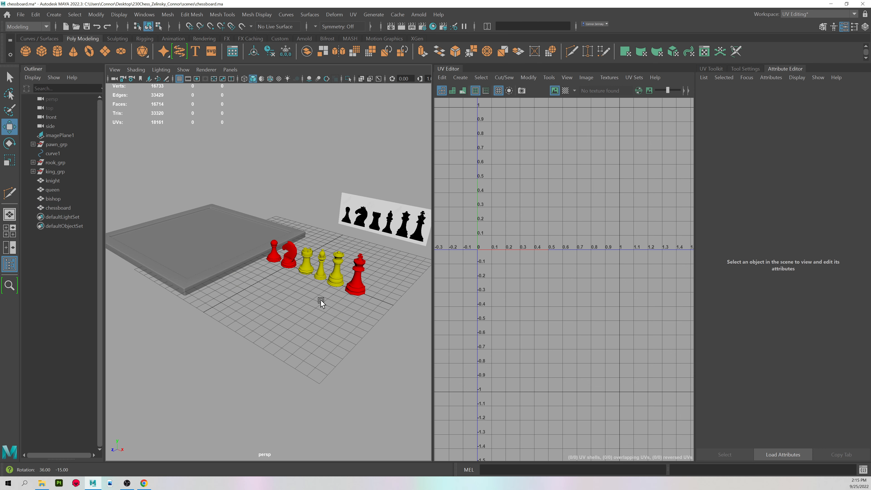
Examine how the UV layouts of the yellow pieces and the red pieces are packed for each shared material
left_click_drag(207, 227, 223, 235, "alt")
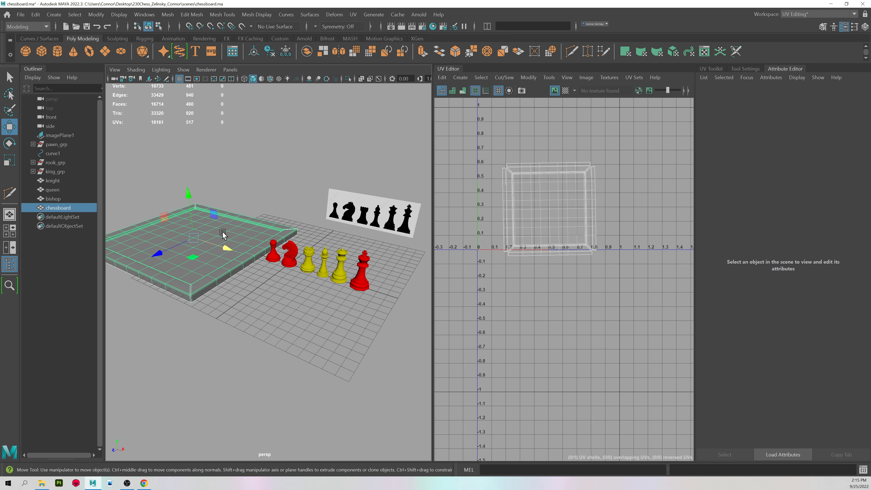
left_click(223, 236)
key("q")
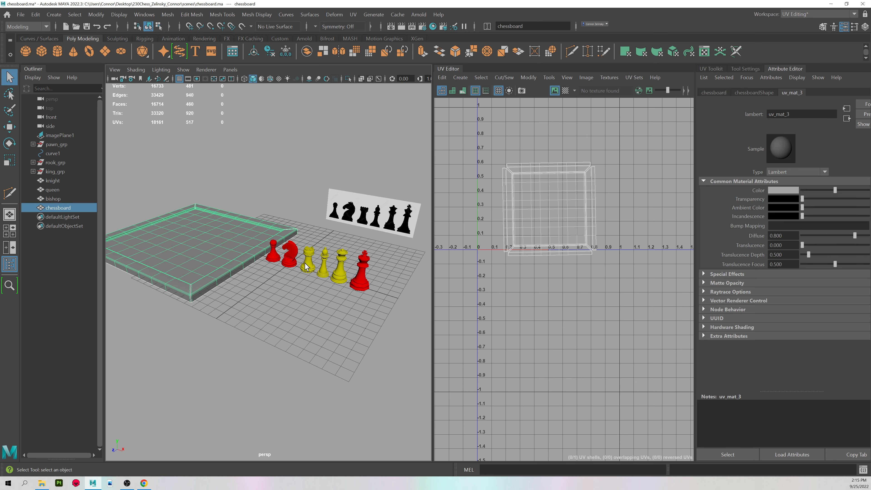
left_click(293, 253)
left_click(308, 262)
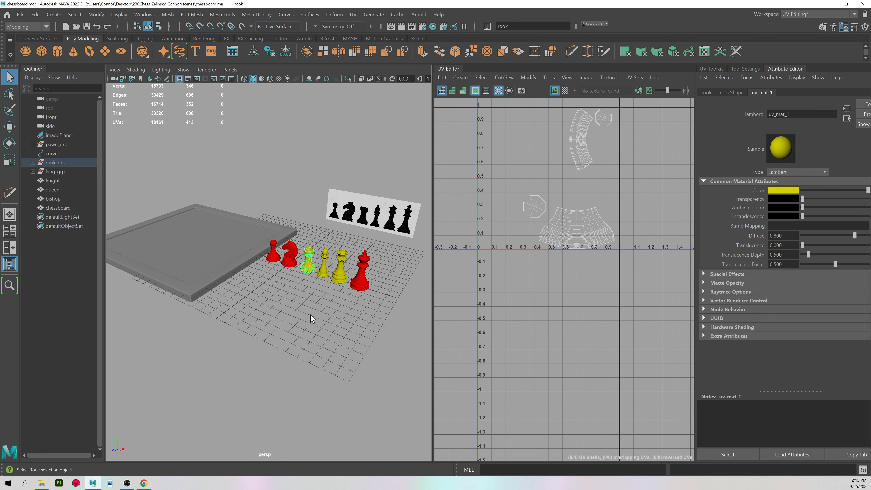
left_click(311, 316)
left_click_drag(311, 315, 367, 257, "alt")
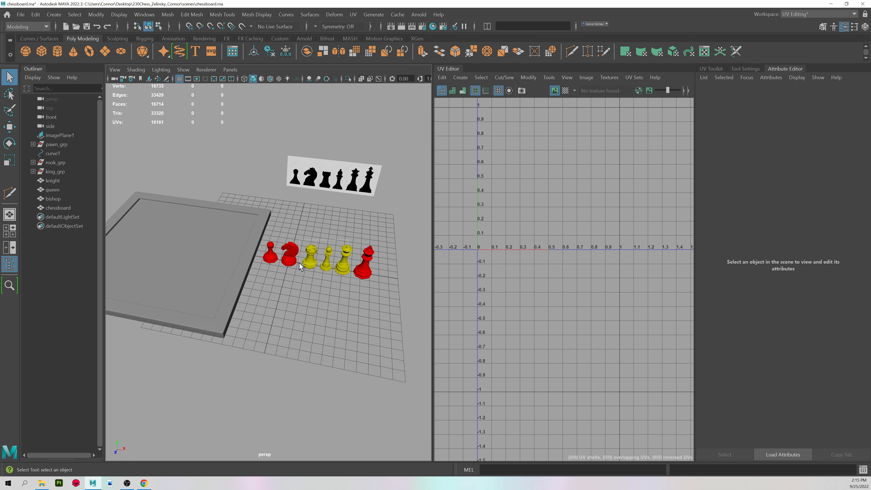
left_click_drag(300, 267, 306, 267)
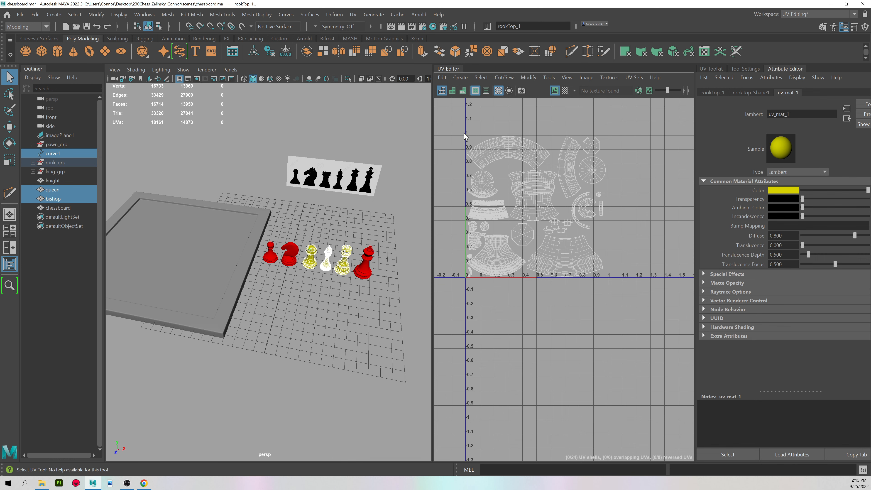
left_click_drag(364, 245, 368, 253)
left_click_drag(291, 239, 270, 252, "shift")
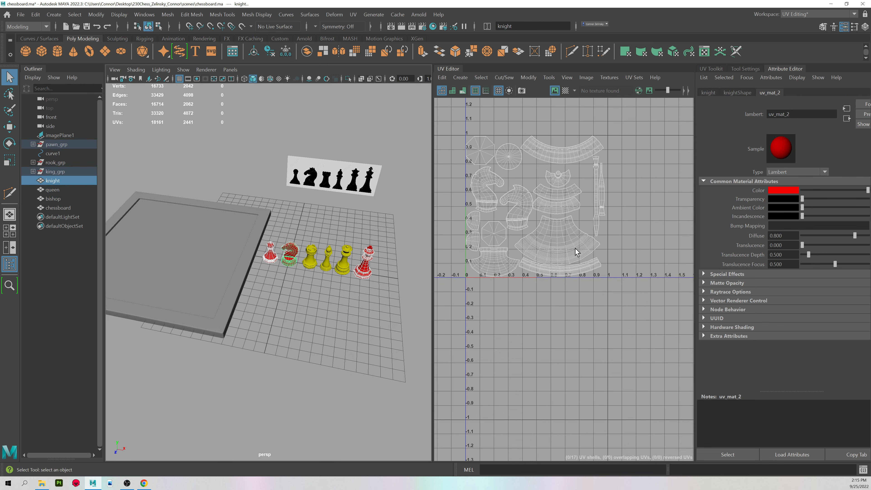
Select the chessboard's whole UV shell and lay it out to fill the 0–1 UV tile
left_click(186, 271)
right_click_drag(522, 237, 499, 206)
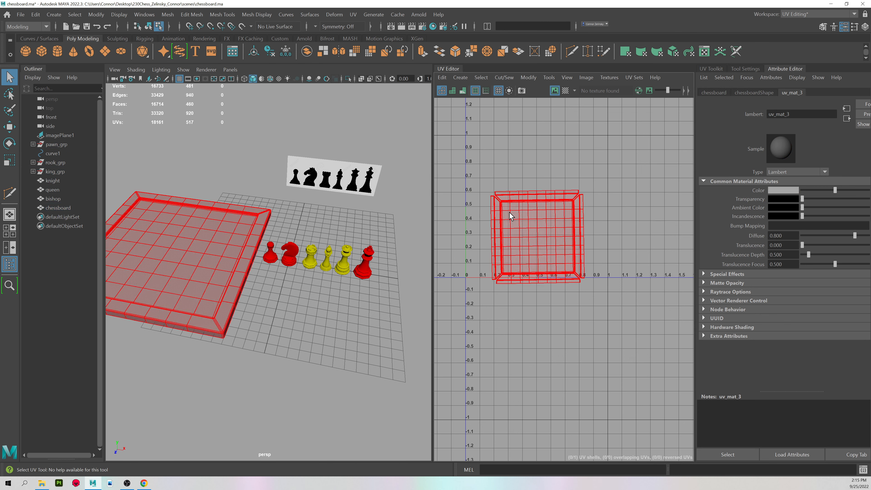
left_click(501, 207)
right_click_drag(546, 154, 413, 220, "shift")
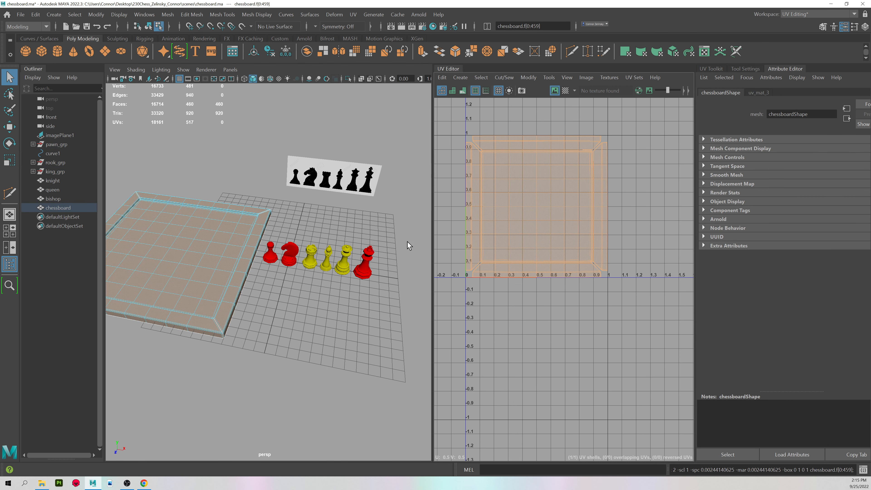
left_click(543, 304)
Lay out the chessboard's UVs again with shell padding and tile padding both set to 0 pixels
left_click(204, 251)
right_click_drag(591, 129, 534, 169, "shift")
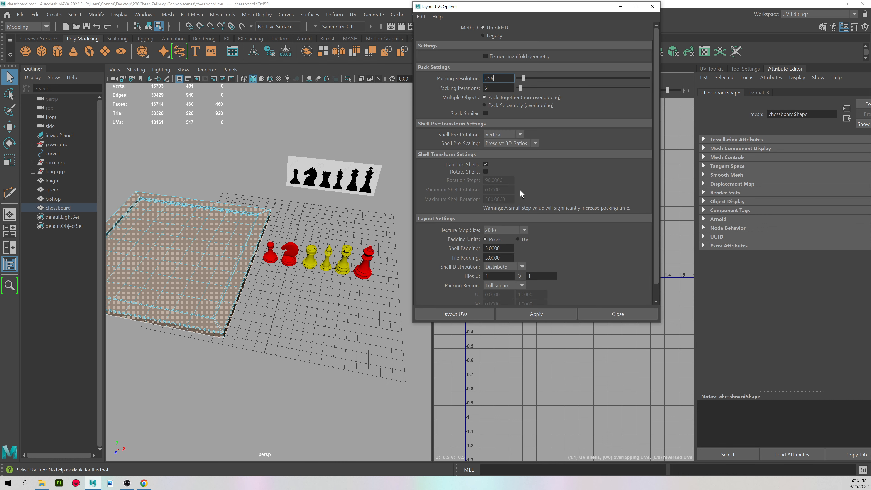
left_click_drag(527, 12, 272, 59)
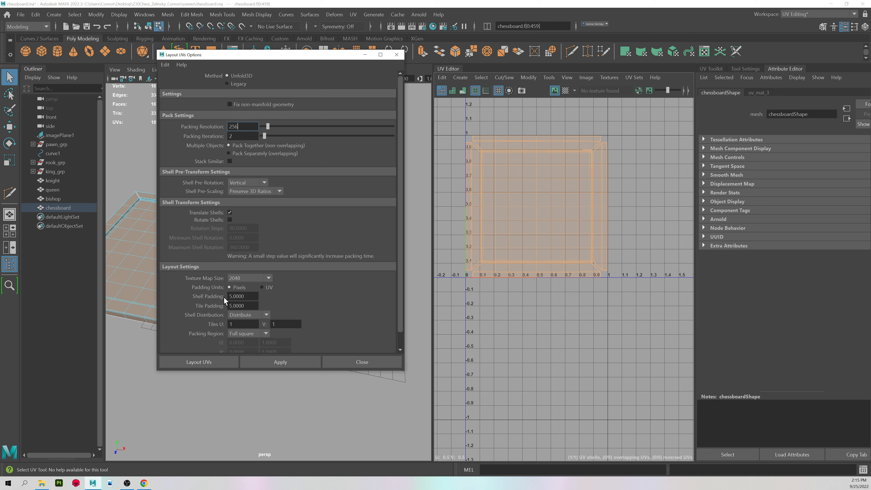
scroll(535, 210, "up", 6)
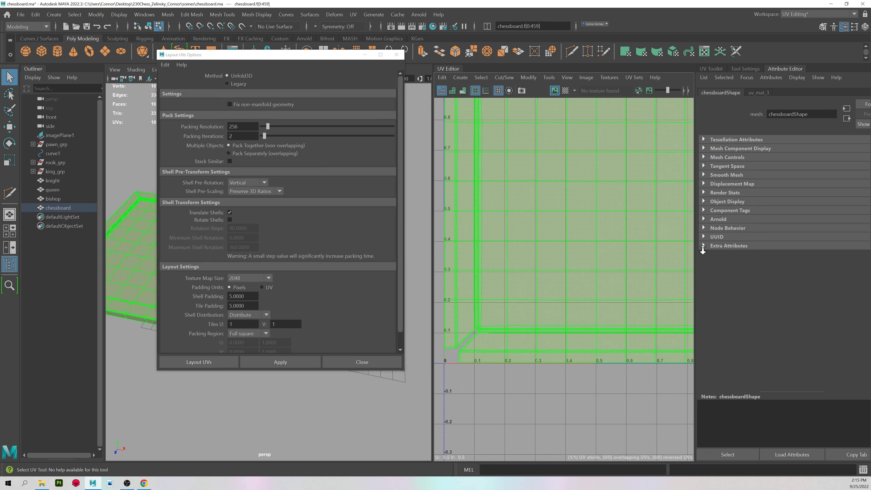
left_click(248, 297)
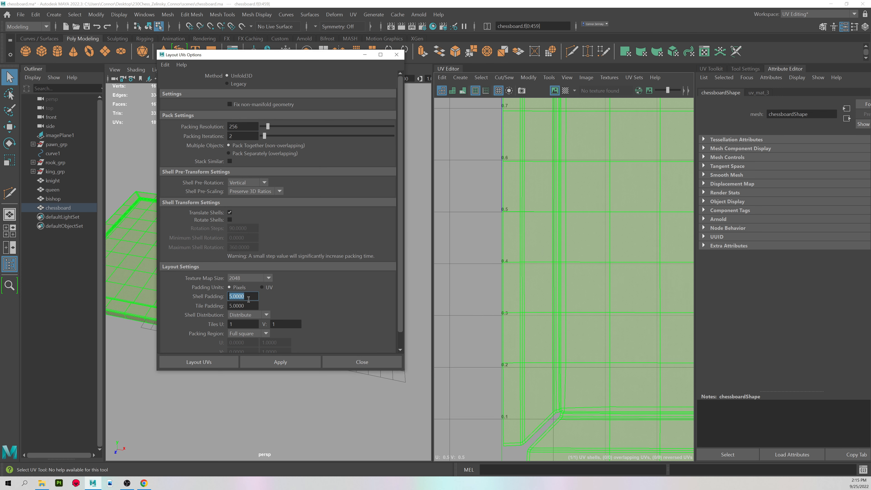
type("0")
key("Tab")
type("0")
left_click(277, 361)
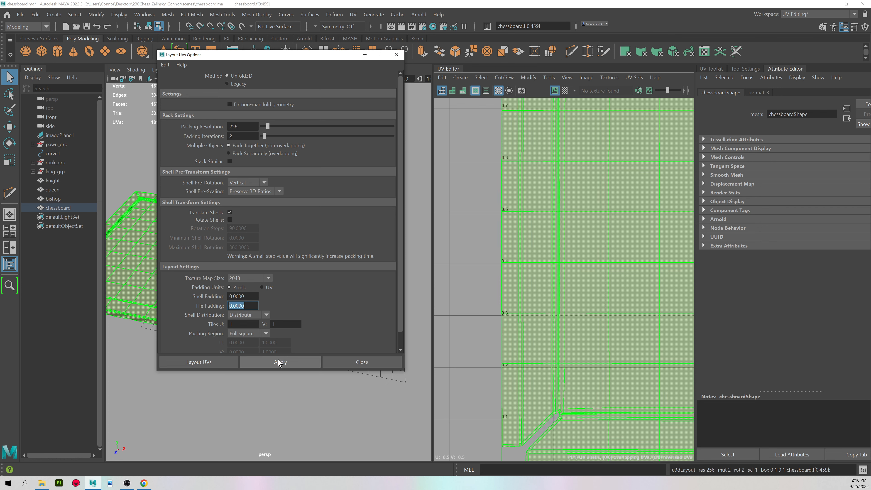
Examine the chessboard's UV shell against the tile borders and display the checker map on it
scroll(490, 185, "up", 1)
left_click(496, 189)
scroll(476, 252, "up", 4)
middle_click_drag(550, 263, 493, 121, "alt")
middle_click_drag(509, 374, 516, 202, "alt")
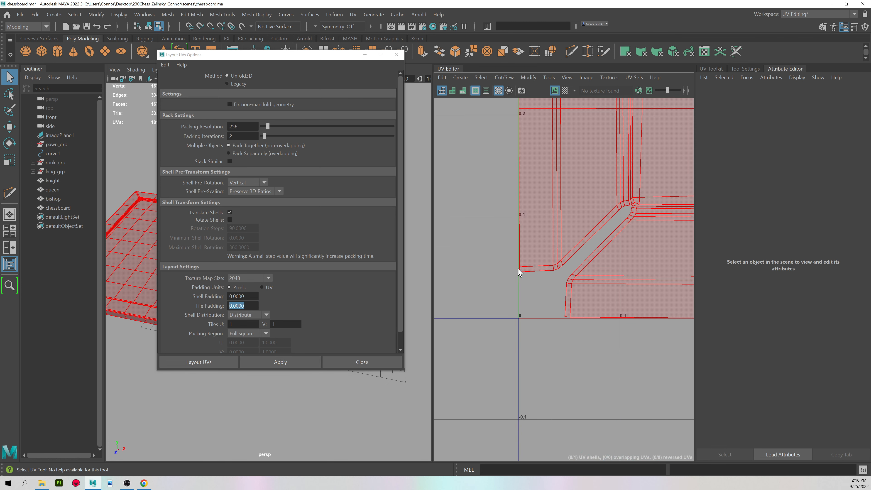
scroll(447, 196, "down", 10)
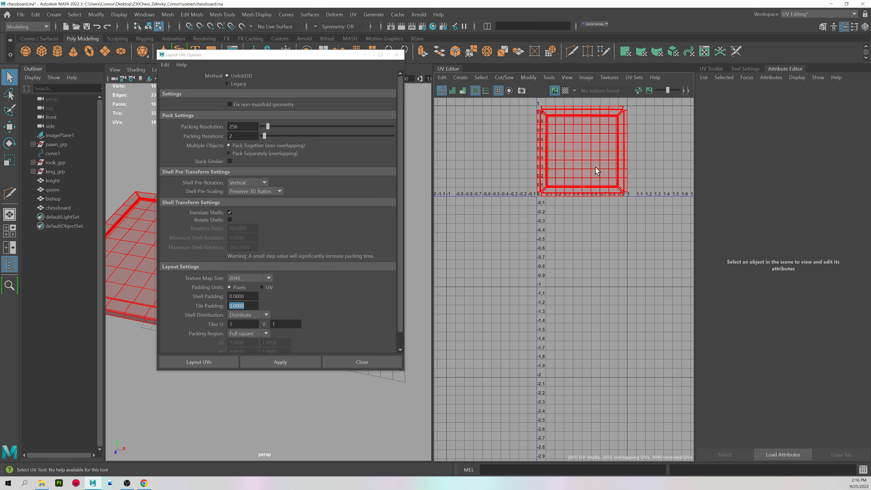
left_click(562, 236)
left_click(565, 90)
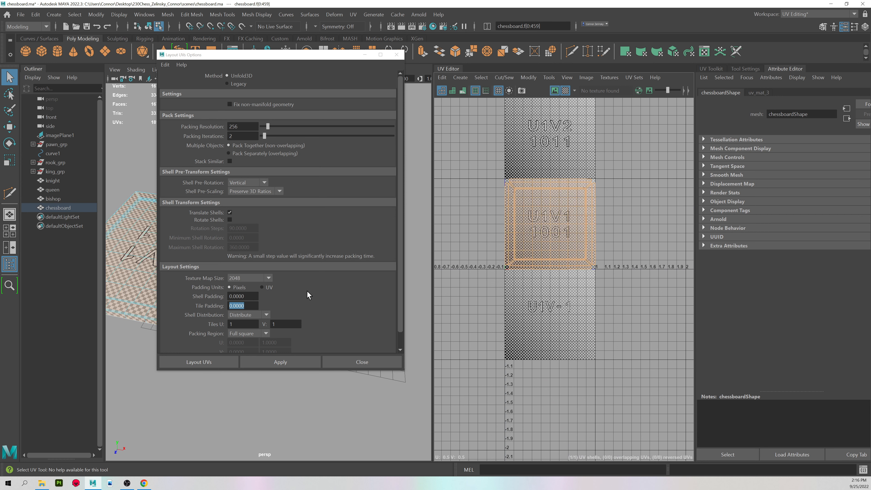
Lay out the chessboard's UVs with shell padding and tile padding of 5 pixels, and close the layout options
left_click(247, 296)
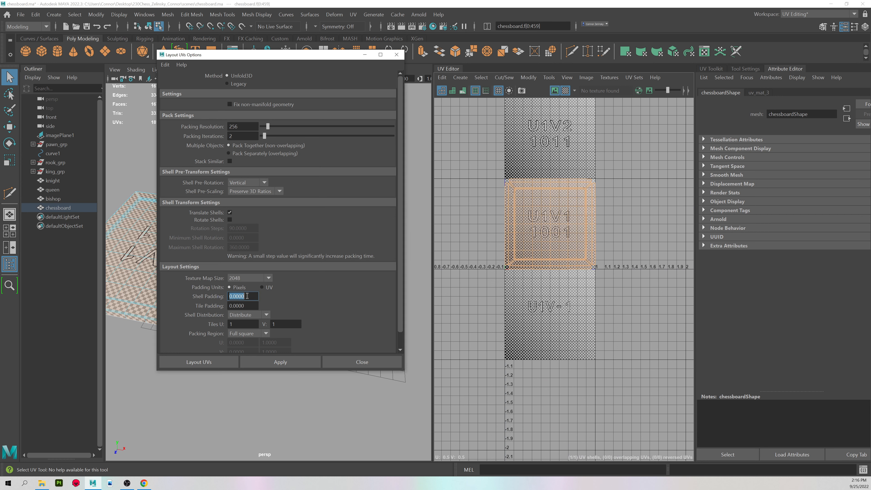
type("5")
key("Tab")
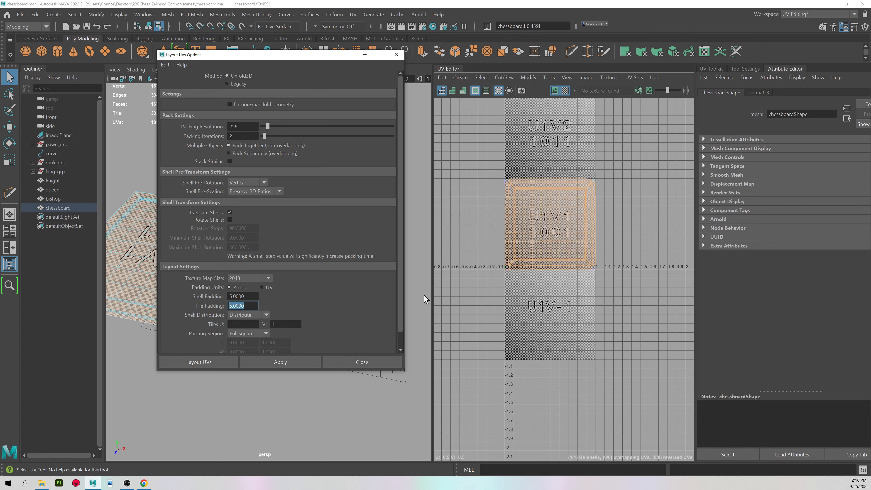
left_click(283, 363)
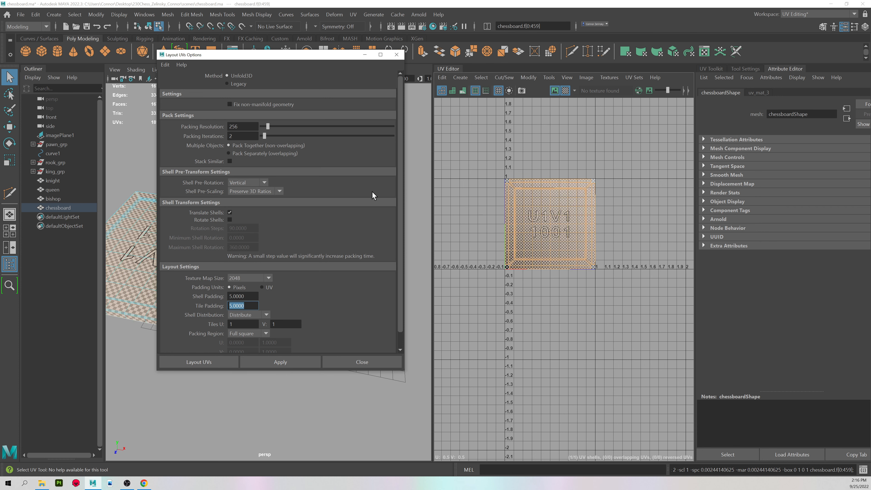
left_click(397, 55)
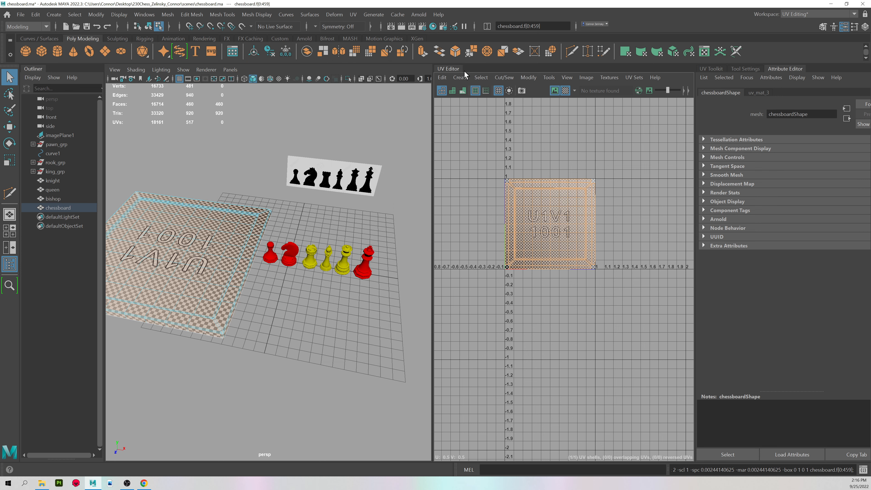
Turn off the checker map and return the chessboard to object mode
left_click(565, 91)
right_click_drag(235, 227, 256, 203)
left_click(258, 164)
Examine the chessboard's playing surface and frame, and its position beside the chess pieces
mouse_move(272, 199)
left_mouse_down("alt")
mouse_move(263, 184)
mouse_move(296, 185)
mouse_move(265, 194)
left_mouse_up("alt")
left_click(216, 226)
middle_click_drag(216, 226, 261, 231, "alt")
scroll(260, 232, "up", 3)
left_click_drag(260, 232, 277, 244, "alt")
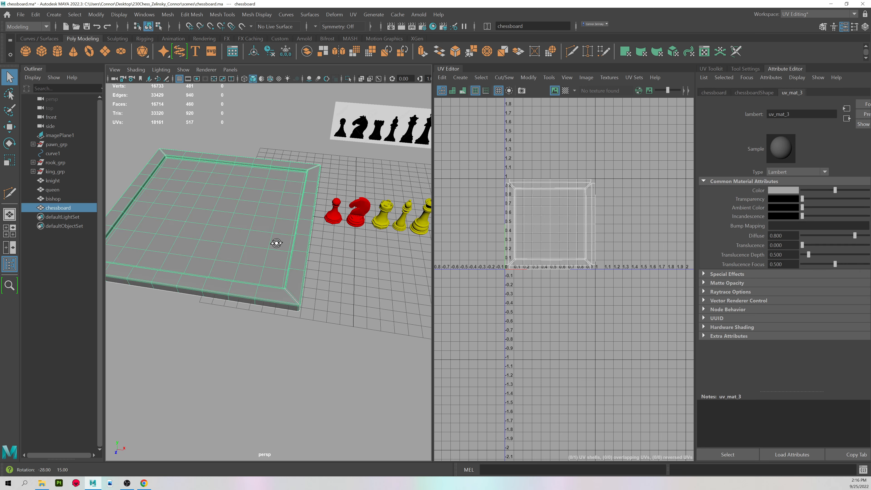
middle_click_drag(235, 243, 290, 247, "alt")
left_click_drag(246, 191, 208, 168, "alt")
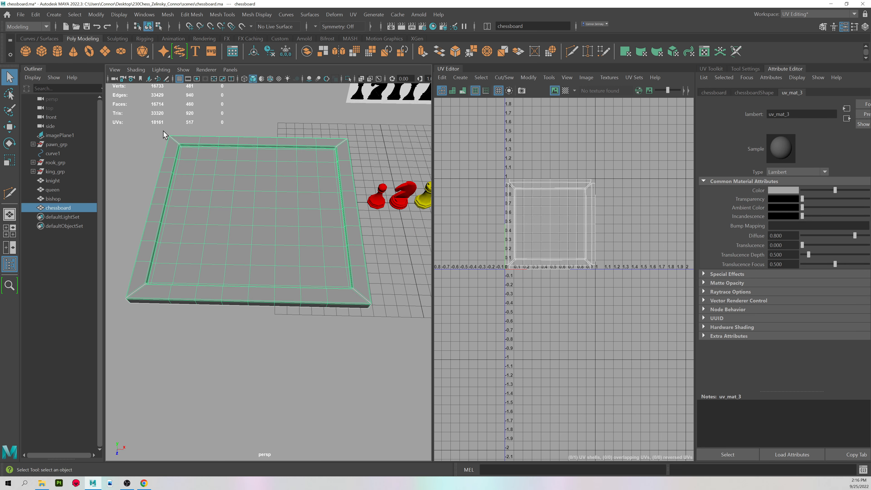
left_click_drag(157, 146, 363, 324)
middle_click_drag(357, 235, 233, 235, "alt")
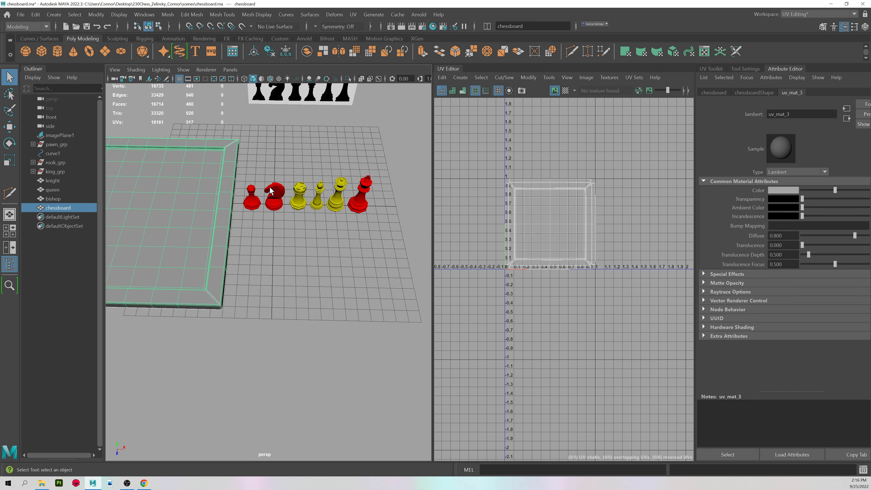
Change the colour of the knight's material, uv_mat_2, to grey
left_click(274, 194)
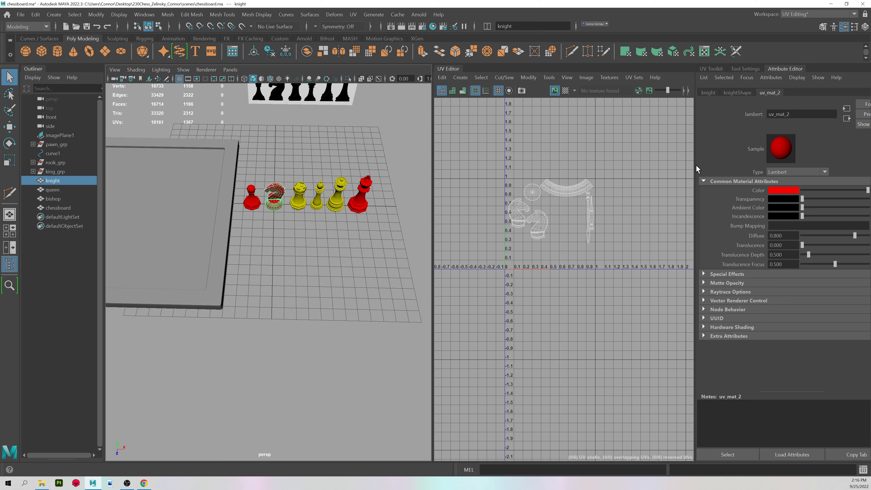
left_click_drag(696, 168, 666, 179)
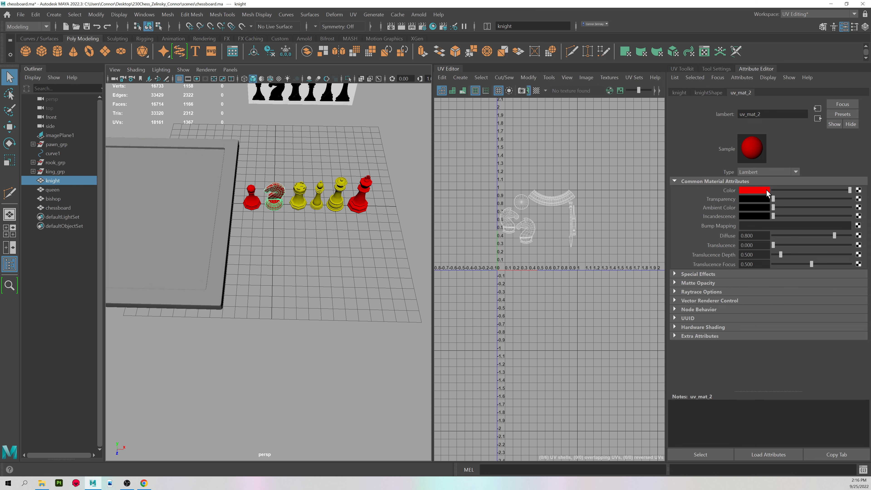
left_click(767, 192)
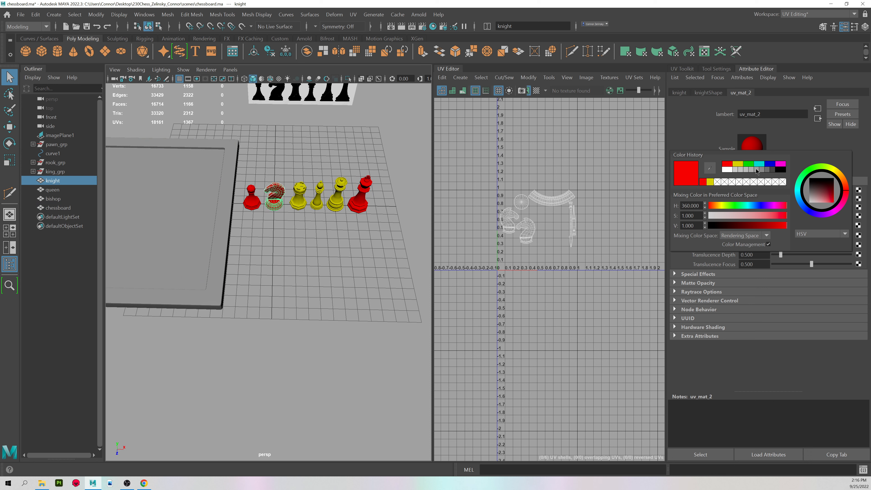
left_click(755, 169)
Change the colour of the queen's material, uv_mat_1, to the same recently used grey
left_click(336, 189)
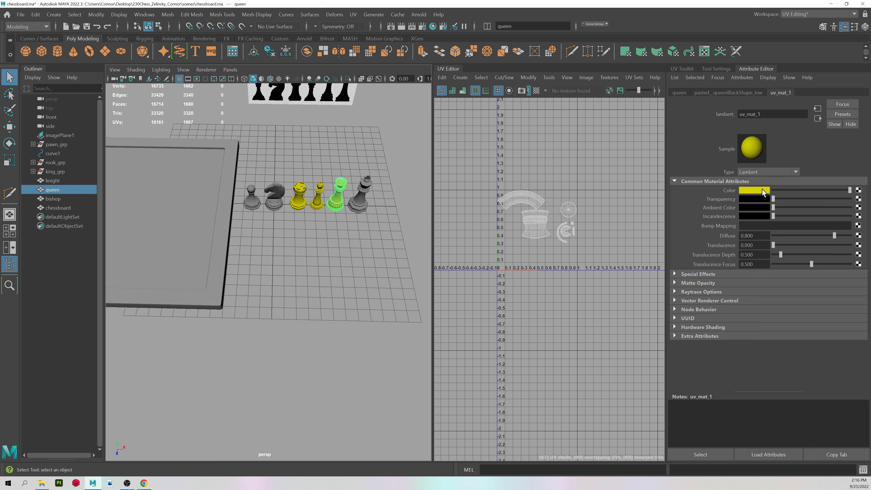
left_click(764, 192)
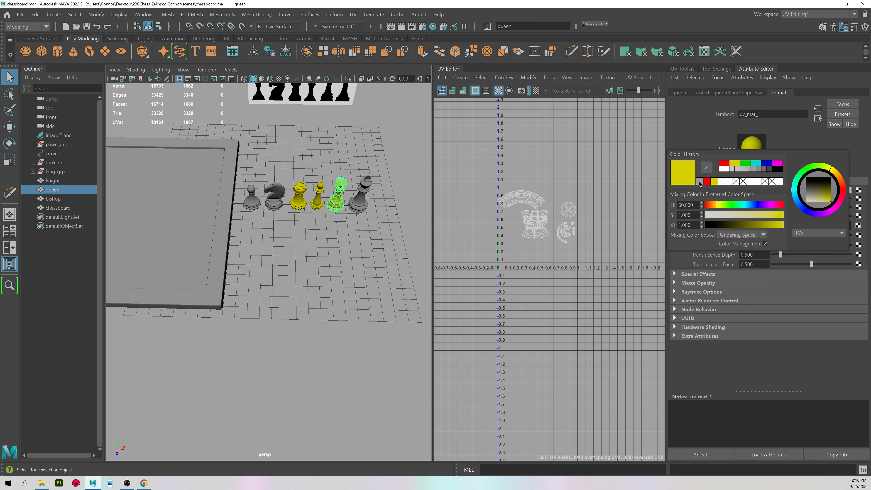
left_click(699, 182)
left_click(350, 230)
left_click_drag(350, 230, 258, 190, "alt")
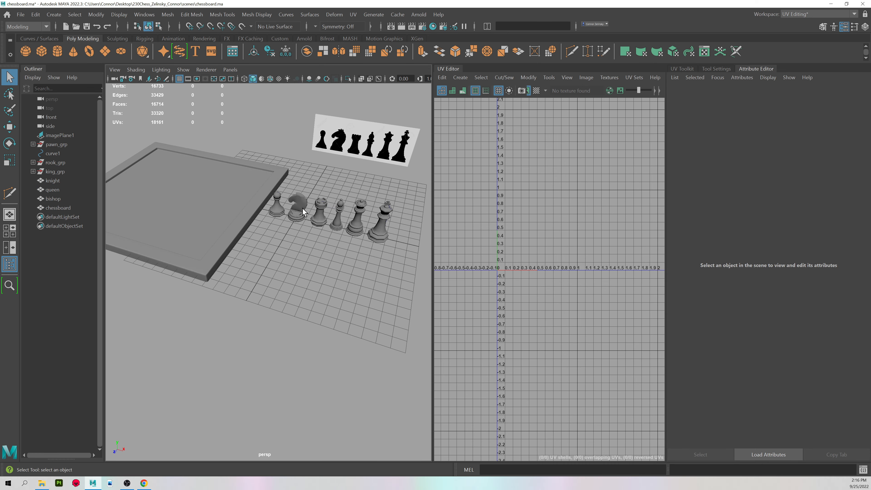
mouse_move(334, 212)
left_mouse_down("alt")
mouse_move(309, 201)
mouse_move(335, 210)
left_mouse_up("alt")
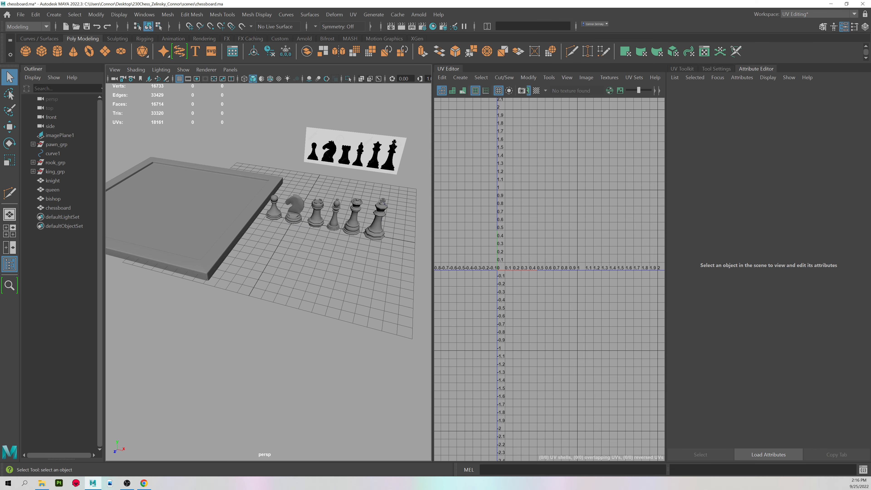